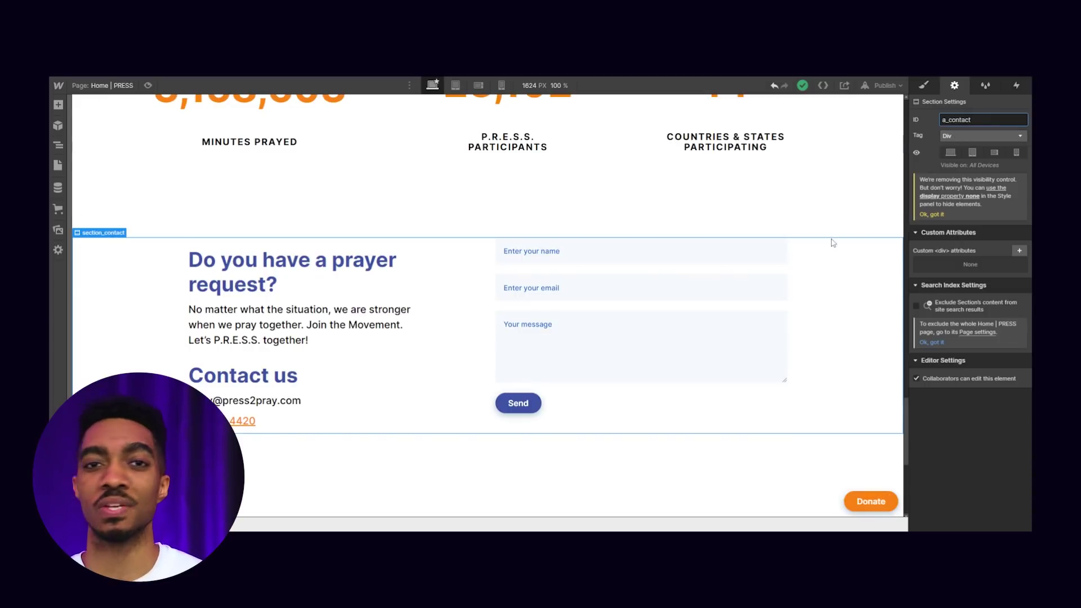
Link the Send Your Prayer Request button to the a_contact section.
{"action": "scroll", "coordinate": [830, 259], "scroll_direction": "up", "scroll_amount": 15}
{"action": "scroll", "coordinate": [818, 281], "scroll_direction": "up", "scroll_amount": 6}
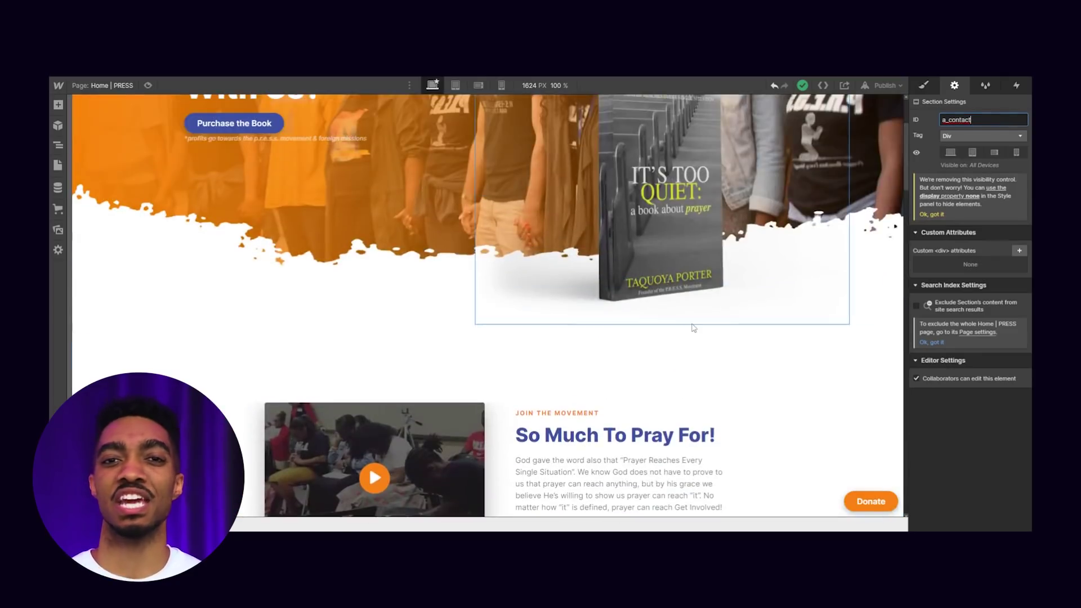
{"action": "scroll", "coordinate": [701, 342], "scroll_direction": "down", "scroll_amount": 4}
{"action": "left_click", "coordinate": [636, 326]}
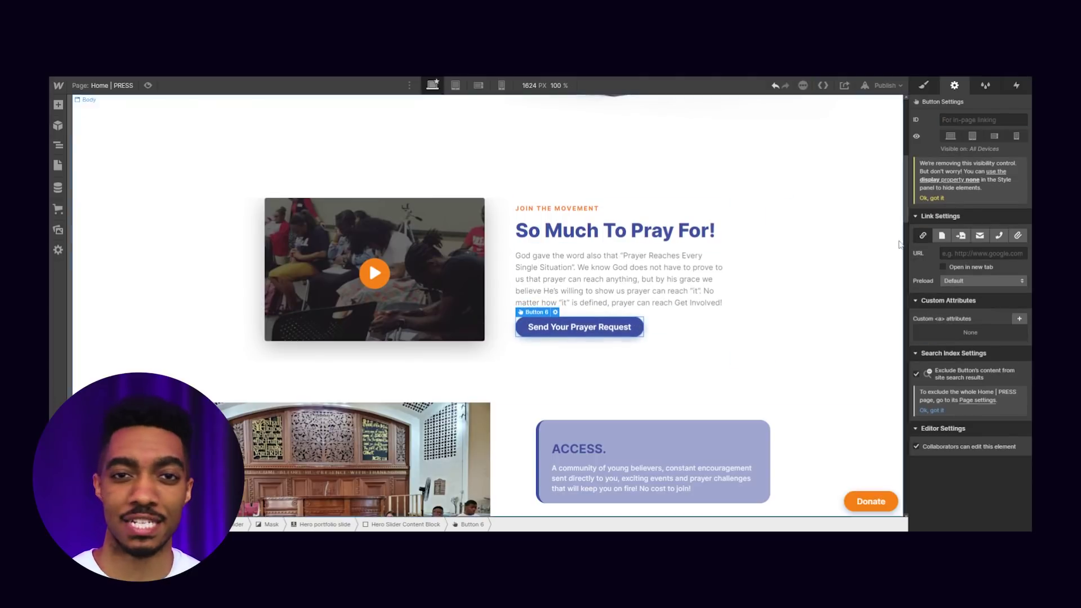
{"action": "left_click", "coordinate": [963, 237]}
{"action": "left_click", "coordinate": [964, 254]}
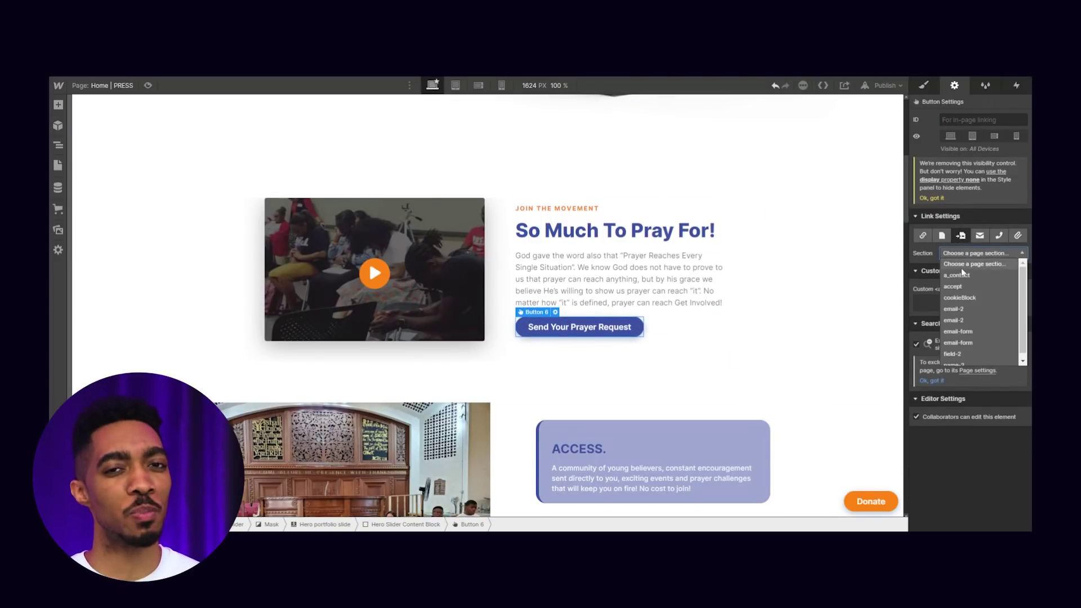
{"action": "left_click", "coordinate": [961, 272]}
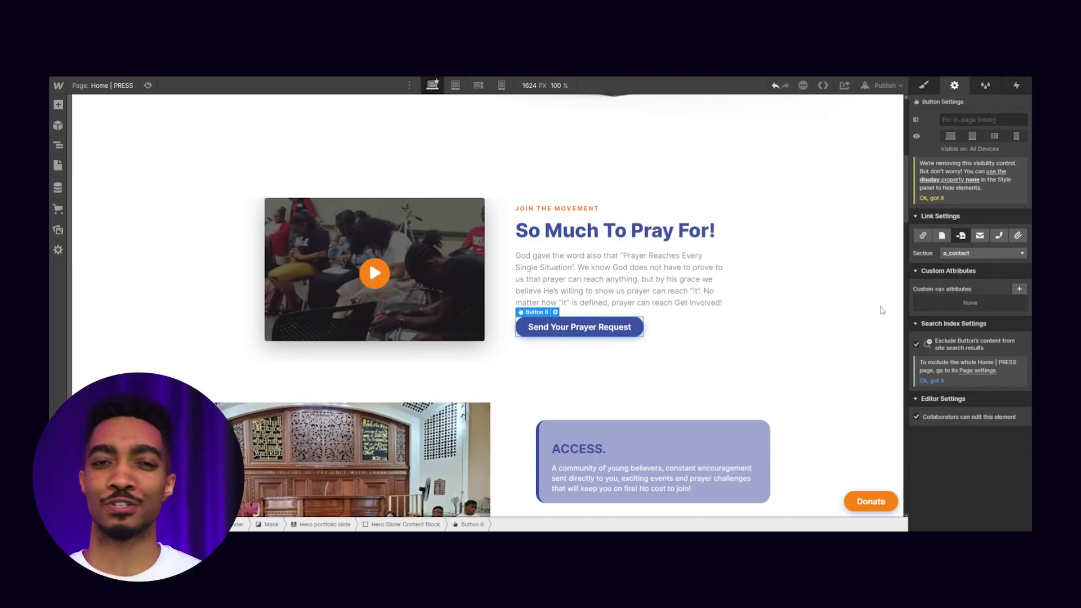
Preview the page and confirm the button jumps to the contact form.
{"action": "left_click", "coordinate": [147, 85]}
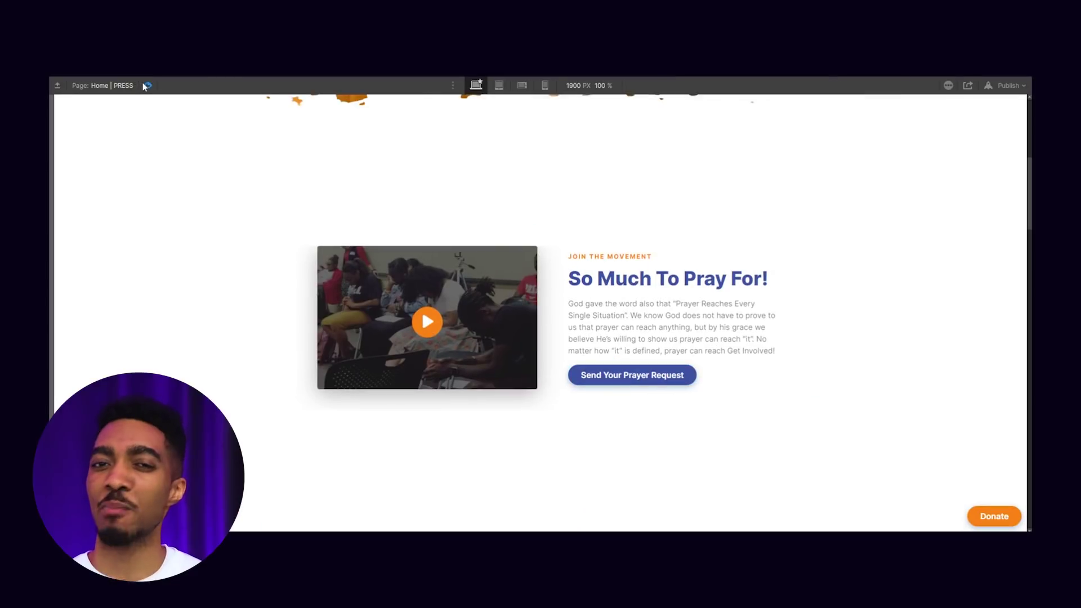
{"action": "left_click", "coordinate": [622, 376]}
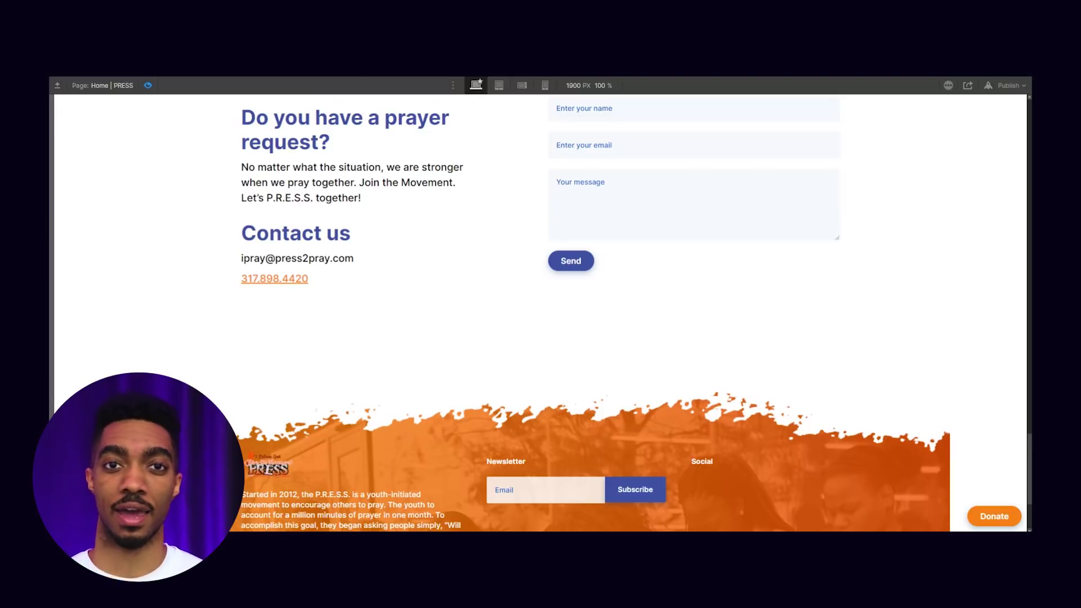
{"action": "scroll", "coordinate": [623, 379], "scroll_direction": "up", "scroll_amount": 10}
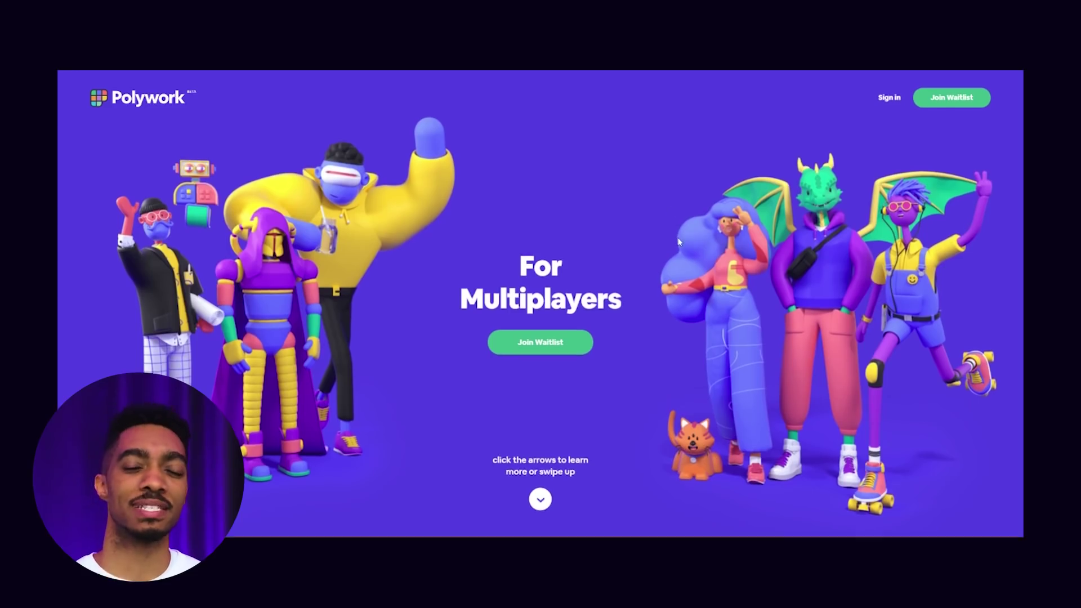
Advance the Polywork story through 'All at the same time', 'This is Polywork' and 'Yet existing networks'.
{"action": "scroll", "coordinate": [676, 287], "scroll_direction": "down", "scroll_amount": 5}
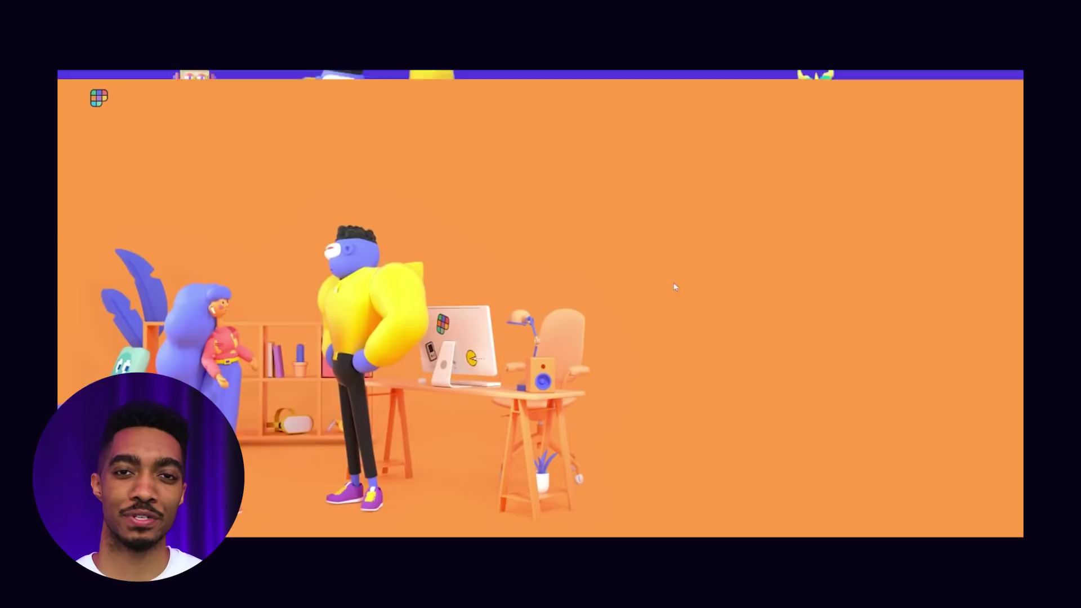
{"action": "scroll", "coordinate": [681, 346], "scroll_direction": "up", "scroll_amount": 5}
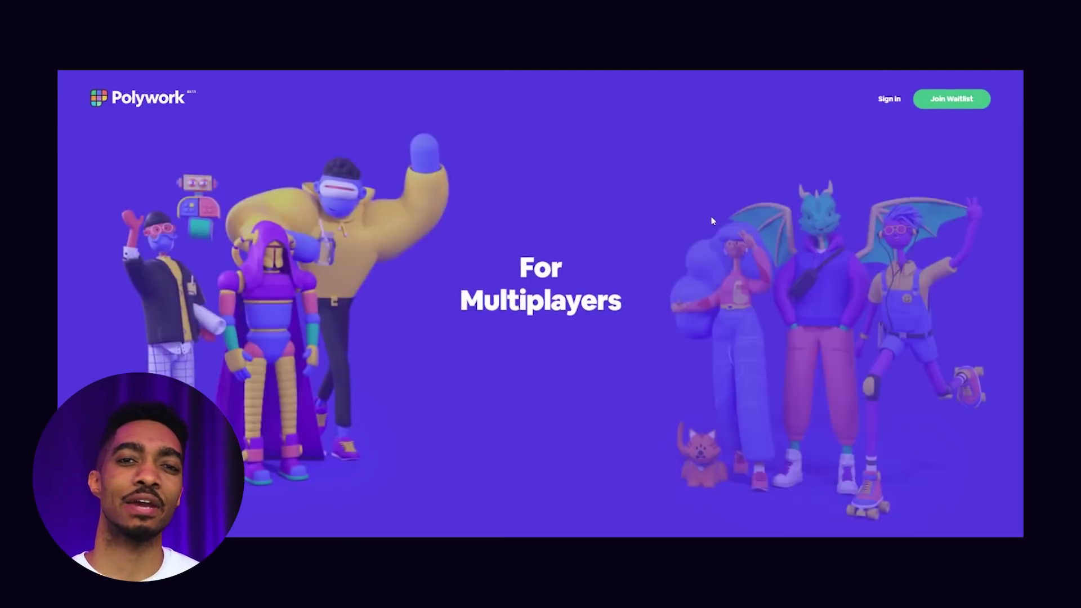
{"action": "scroll", "coordinate": [715, 228], "scroll_direction": "down", "scroll_amount": 3}
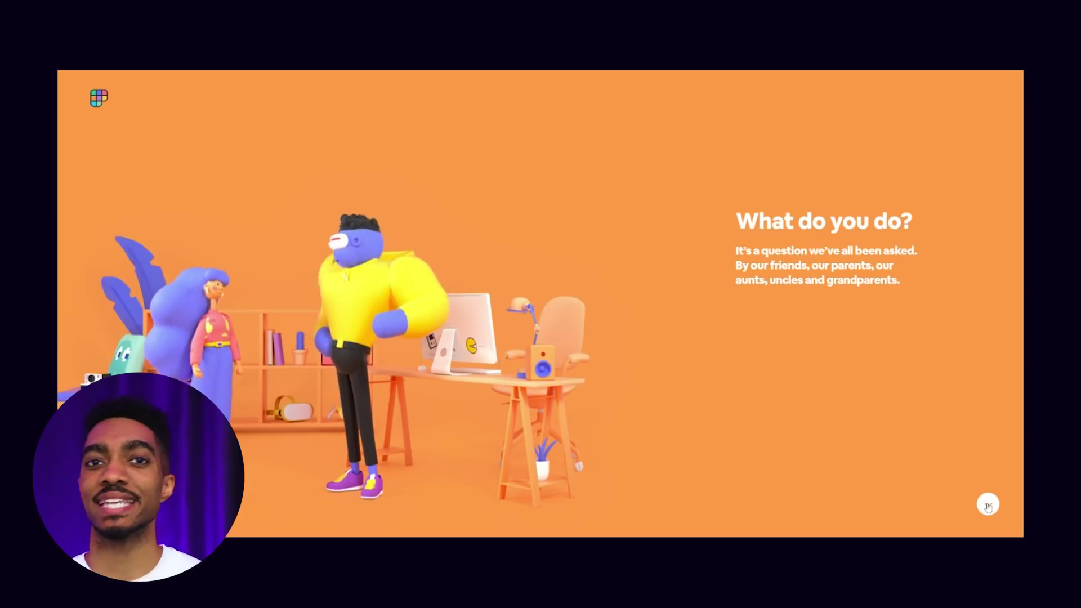
{"action": "scroll", "coordinate": [987, 506], "scroll_direction": "down", "scroll_amount": 3}
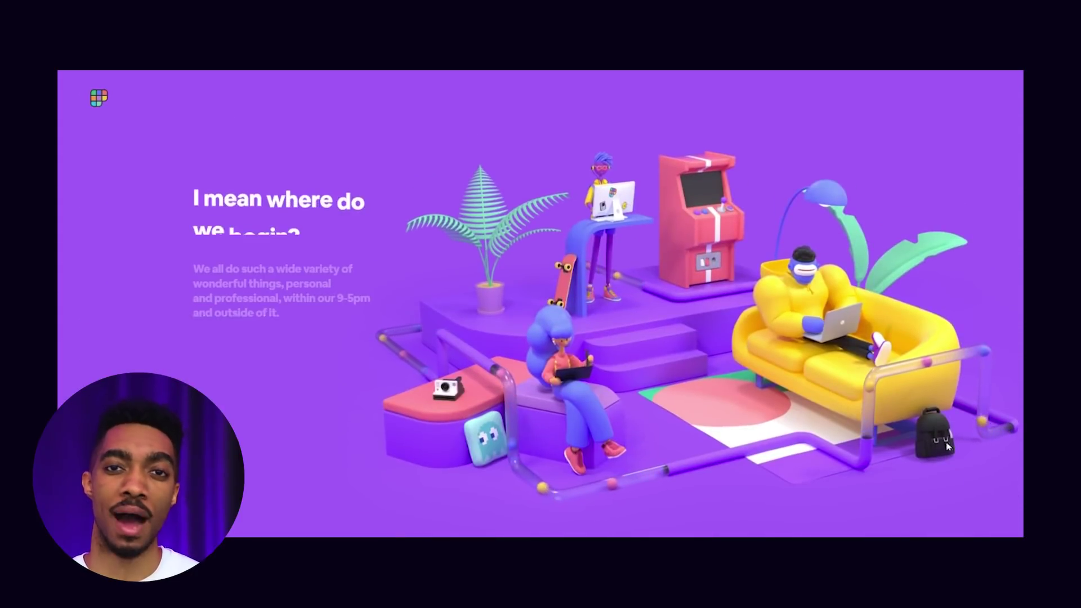
{"action": "left_click", "coordinate": [989, 504]}
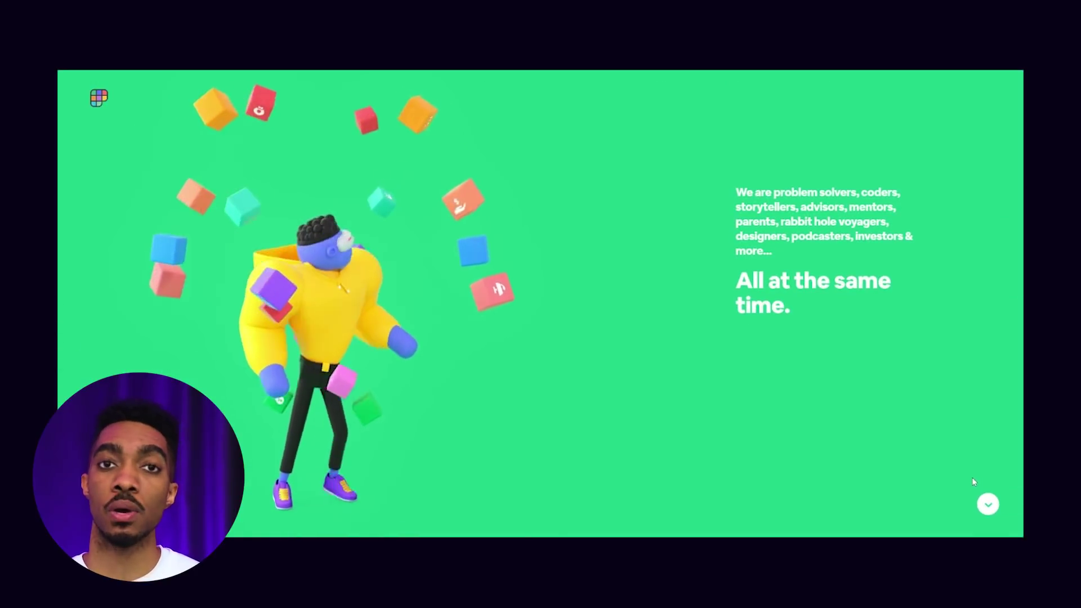
{"action": "left_click", "coordinate": [989, 505]}
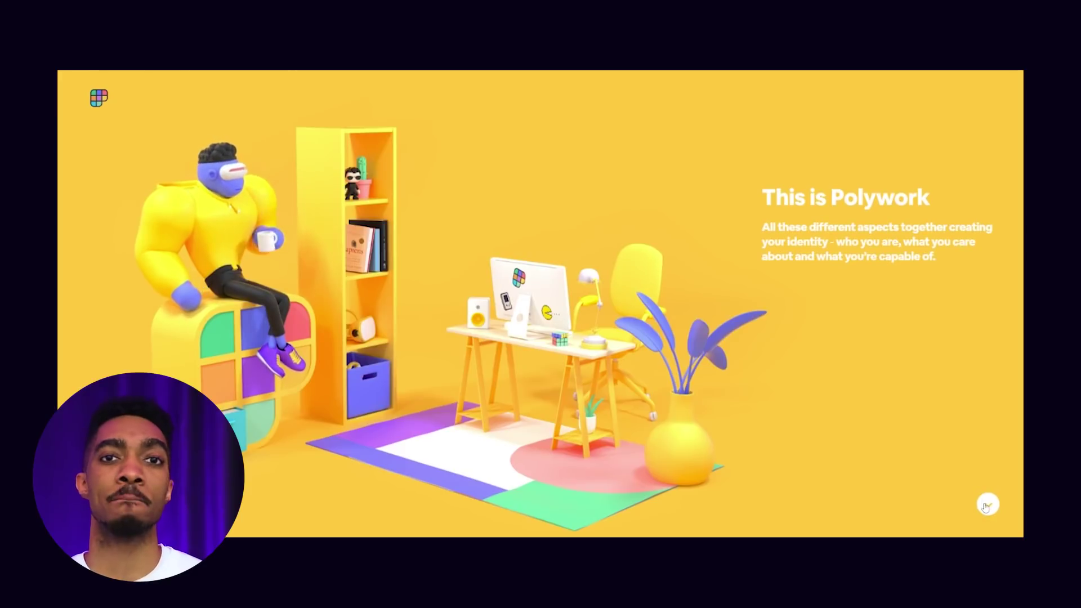
{"action": "left_click", "coordinate": [987, 505]}
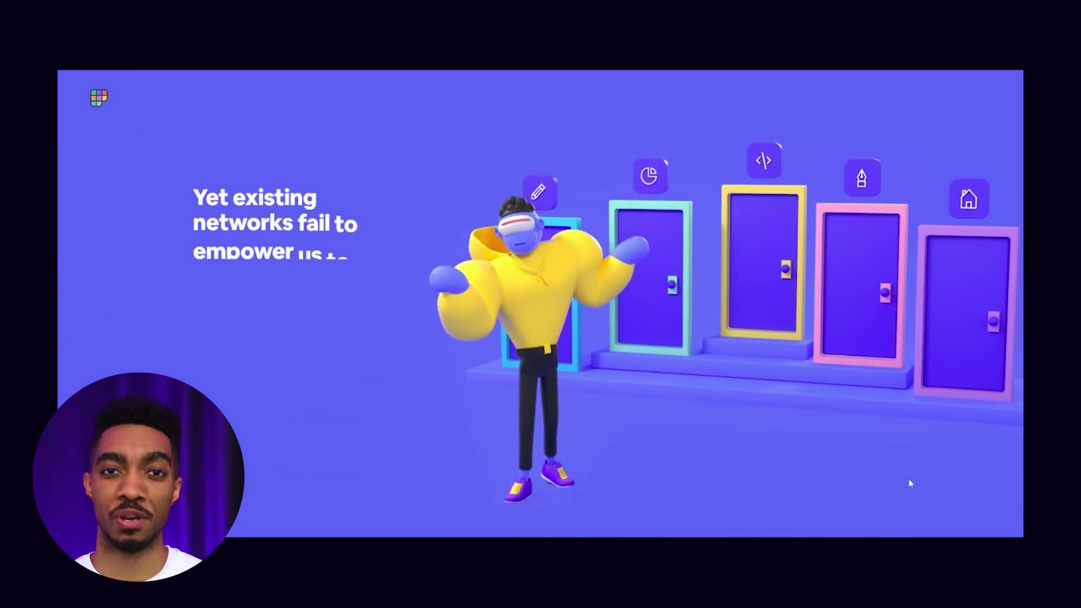
Continue past the desk, dark astronaut and At Polywork sections to the pink rocket section.
{"action": "left_click", "coordinate": [988, 505]}
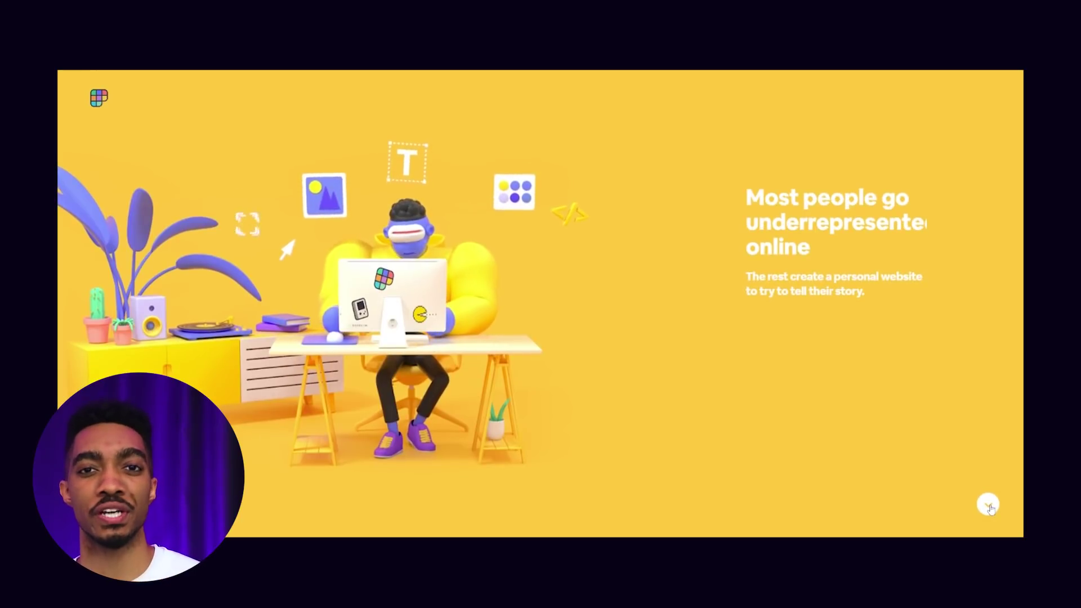
{"action": "left_click", "coordinate": [989, 506]}
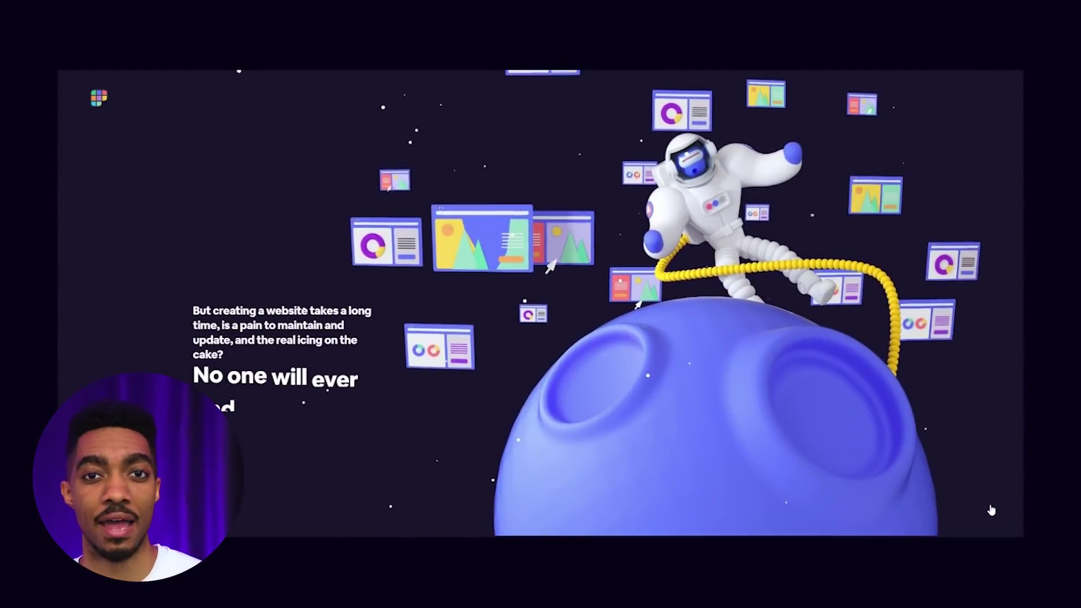
{"action": "left_click", "coordinate": [989, 506]}
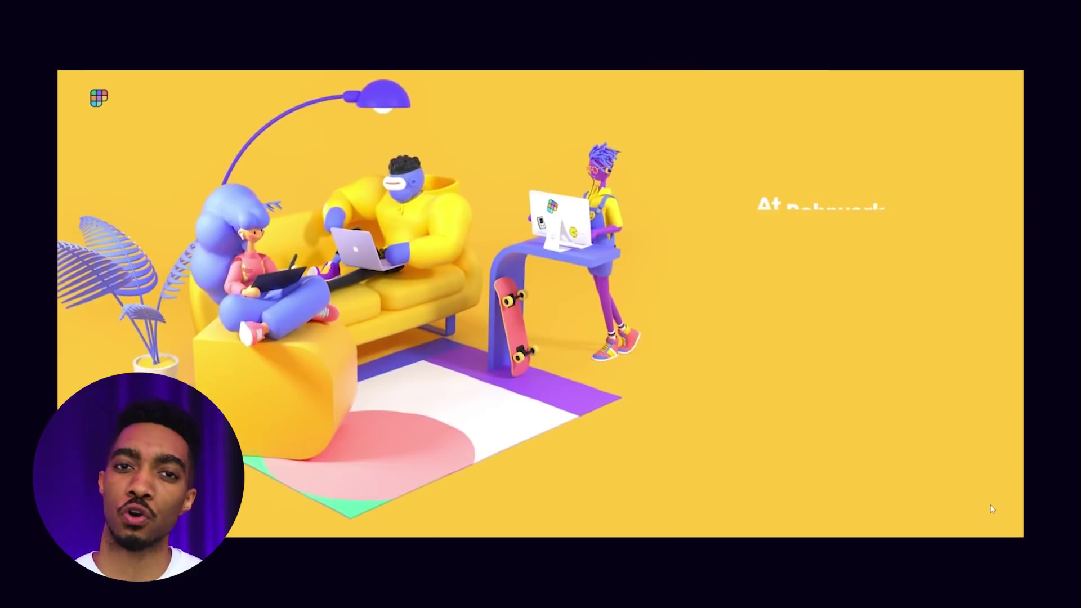
{"action": "left_click", "coordinate": [989, 506]}
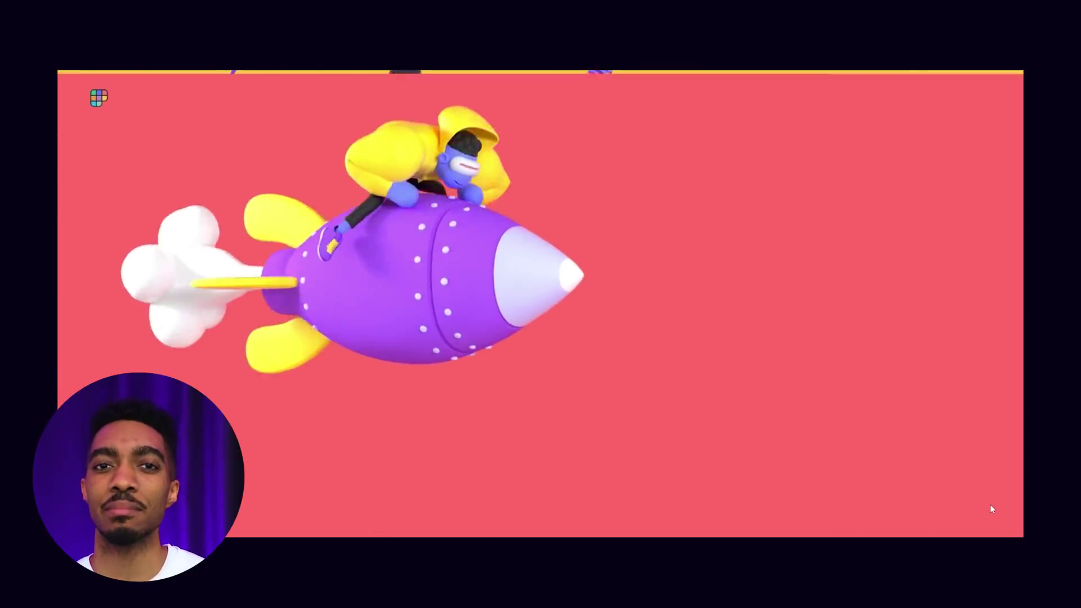
{"action": "left_click", "coordinate": [990, 507]}
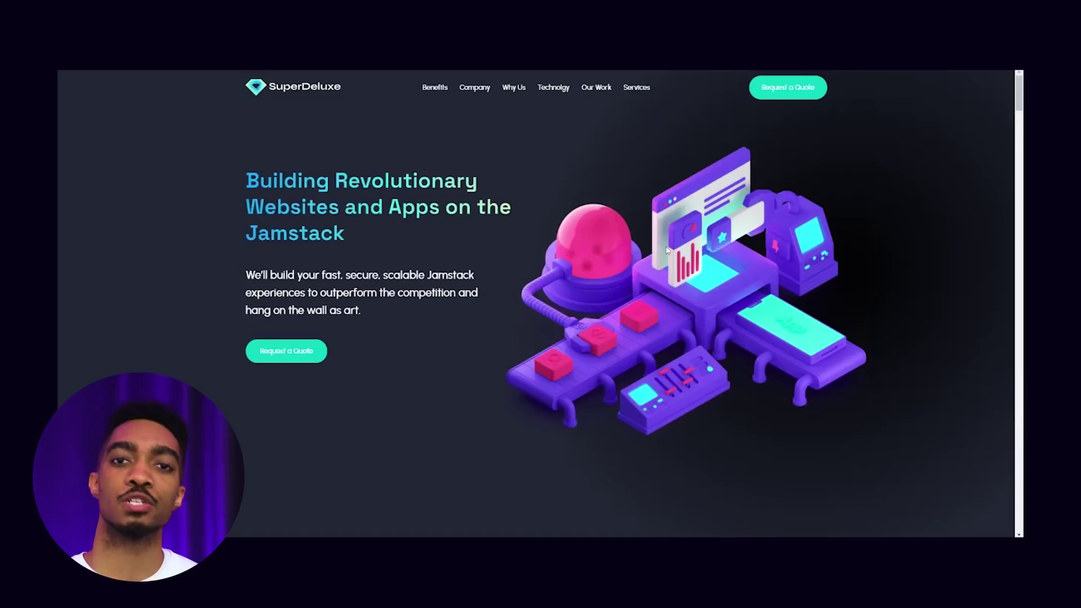
Jump between SuperDeluxe's Why Us, Technology and Benefits sections, then the quote request form.
{"action": "scroll", "coordinate": [665, 253], "scroll_direction": "down", "scroll_amount": 6}
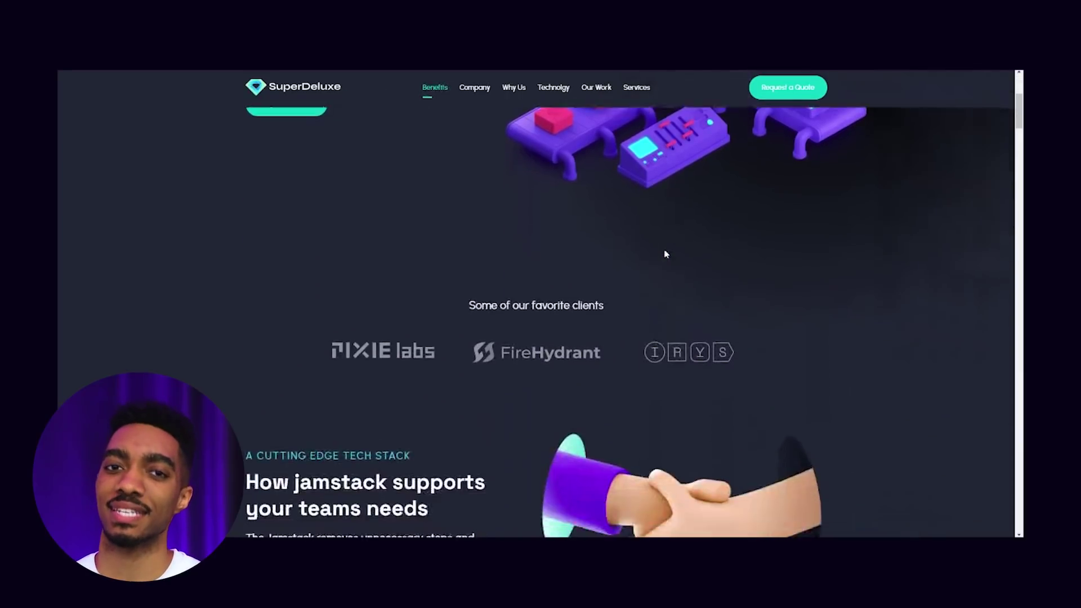
{"action": "scroll", "coordinate": [665, 253], "scroll_direction": "down", "scroll_amount": 6}
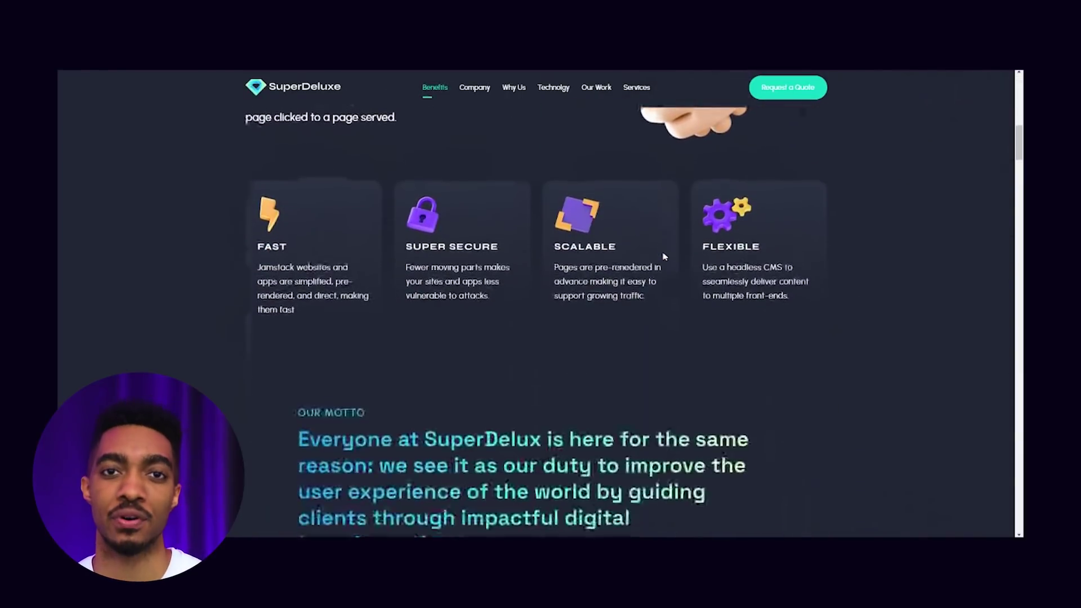
{"action": "scroll", "coordinate": [665, 256], "scroll_direction": "down", "scroll_amount": 5}
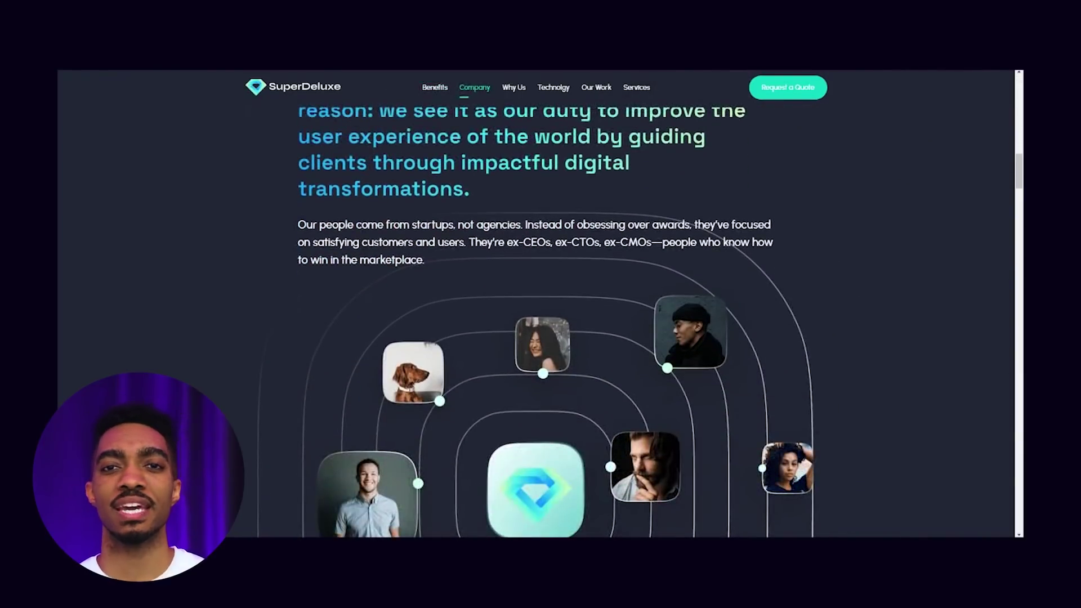
{"action": "left_click", "coordinate": [518, 95]}
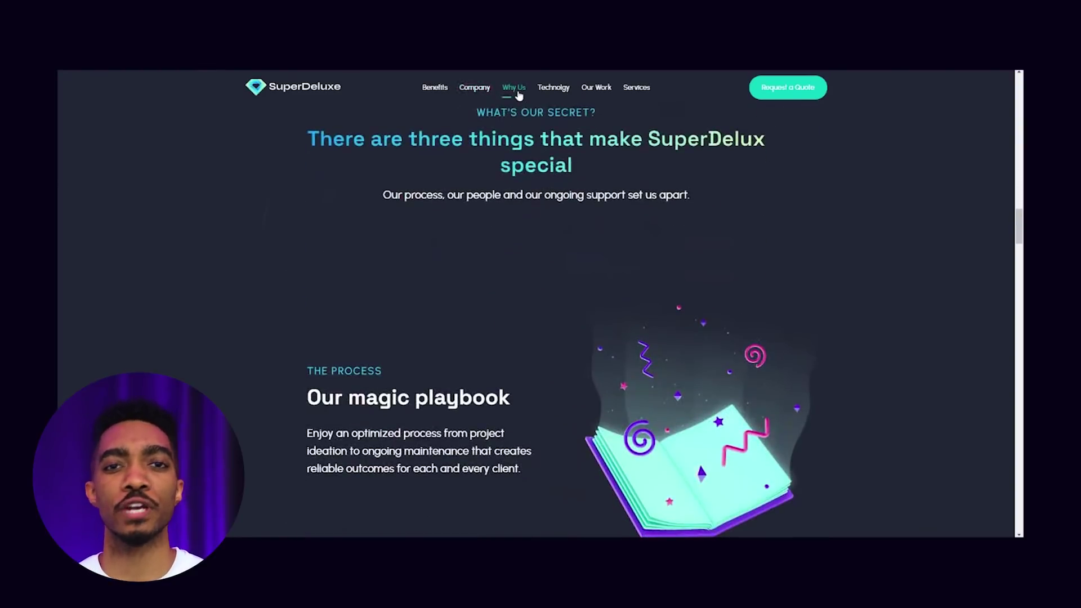
{"action": "left_click", "coordinate": [553, 89]}
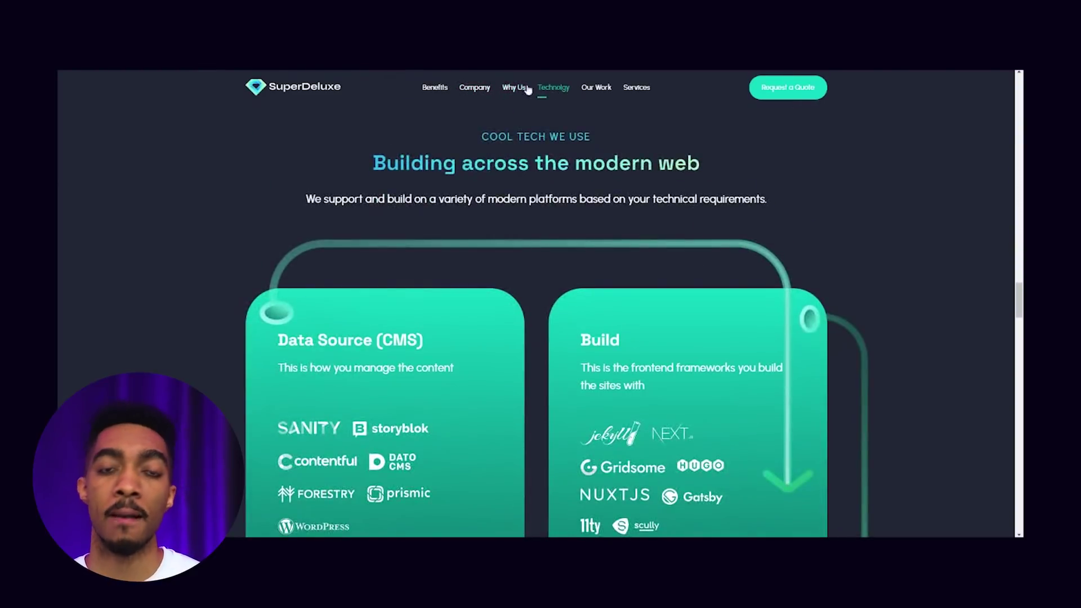
{"action": "left_click", "coordinate": [432, 94]}
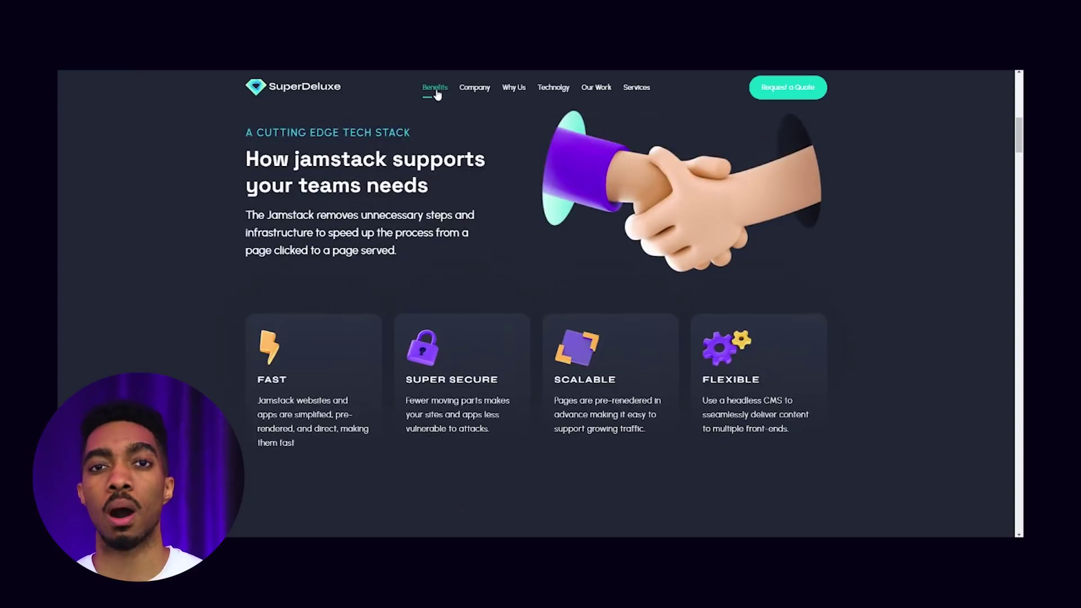
{"action": "scroll", "coordinate": [449, 136], "scroll_direction": "up", "scroll_amount": 10}
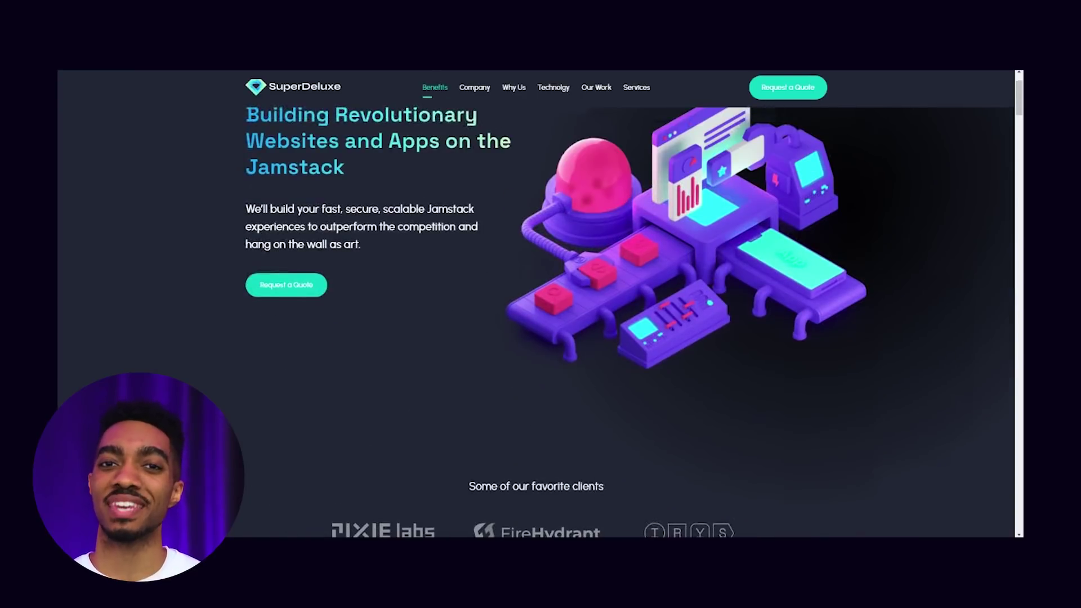
{"action": "left_click", "coordinate": [297, 293]}
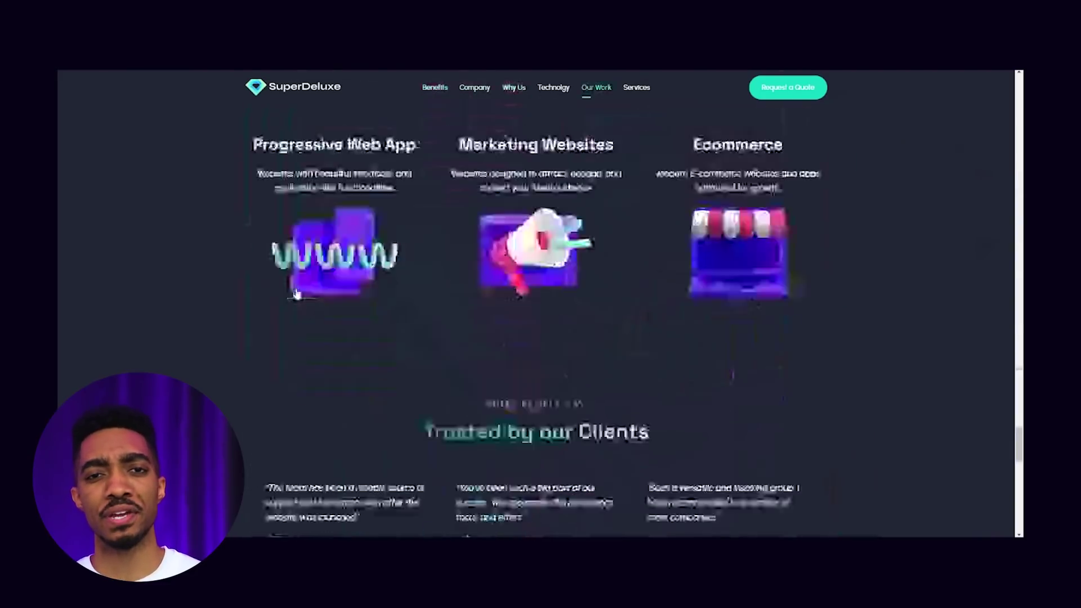
Jump in turn to the Our Work, Technology, Why Us and Company sections.
{"action": "scroll", "coordinate": [643, 252], "scroll_direction": "up", "scroll_amount": 10}
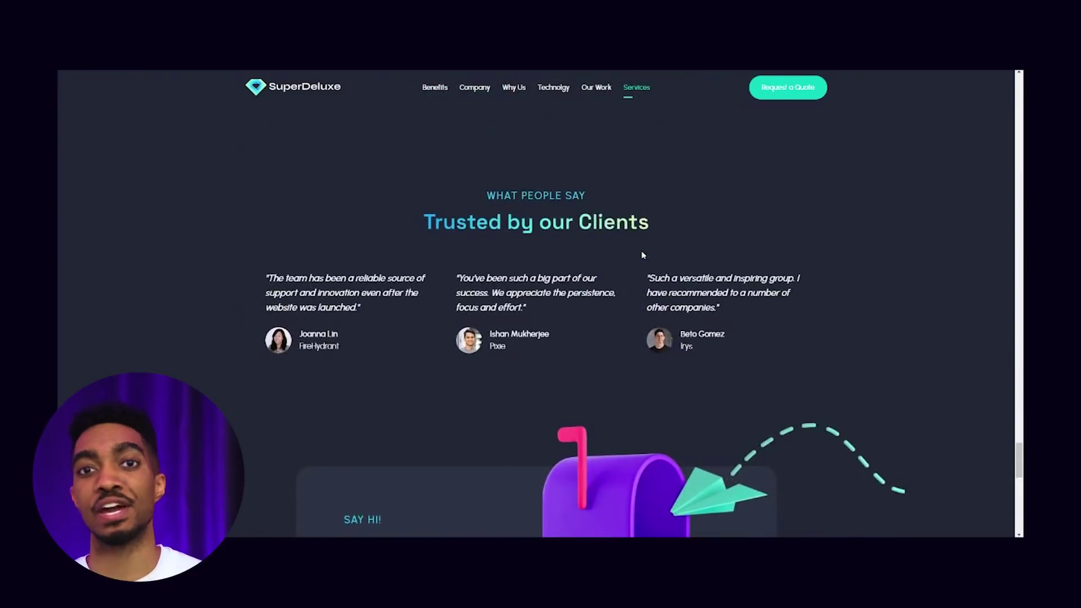
{"action": "left_click", "coordinate": [596, 88]}
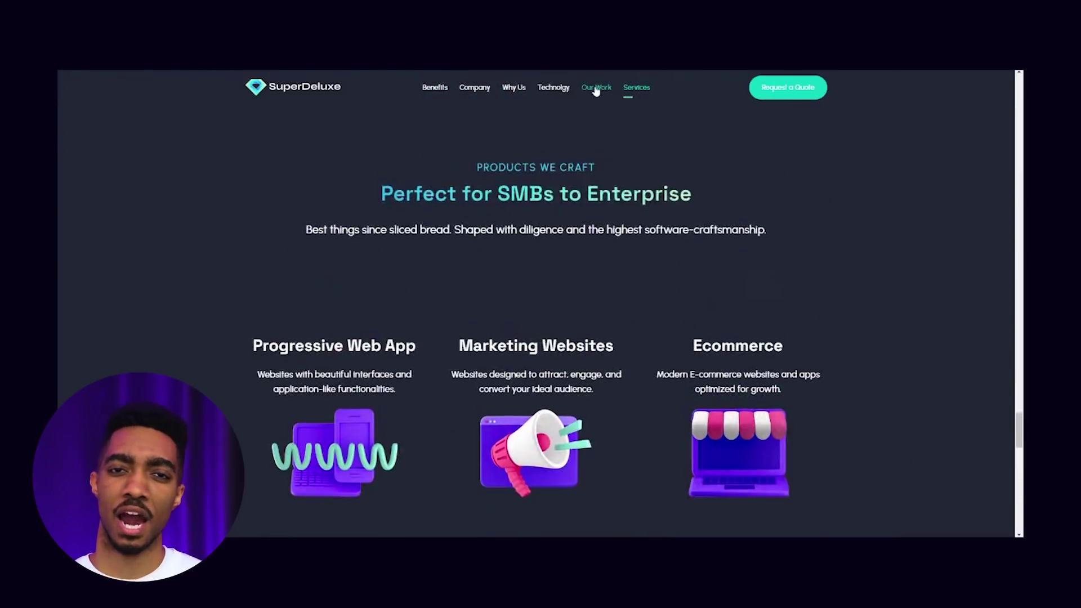
{"action": "left_click", "coordinate": [557, 92]}
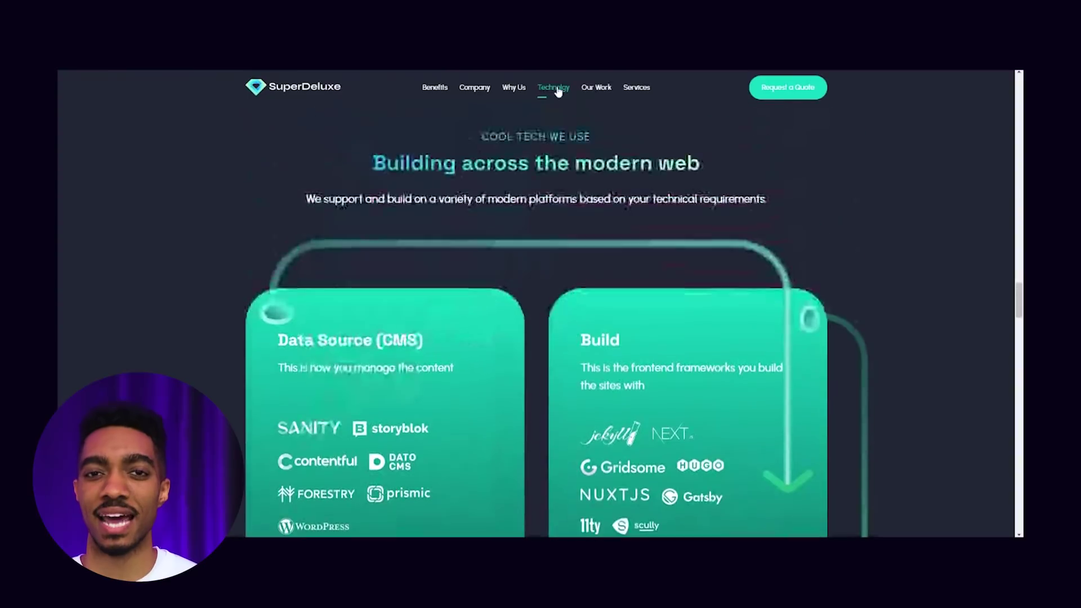
{"action": "left_click", "coordinate": [514, 92]}
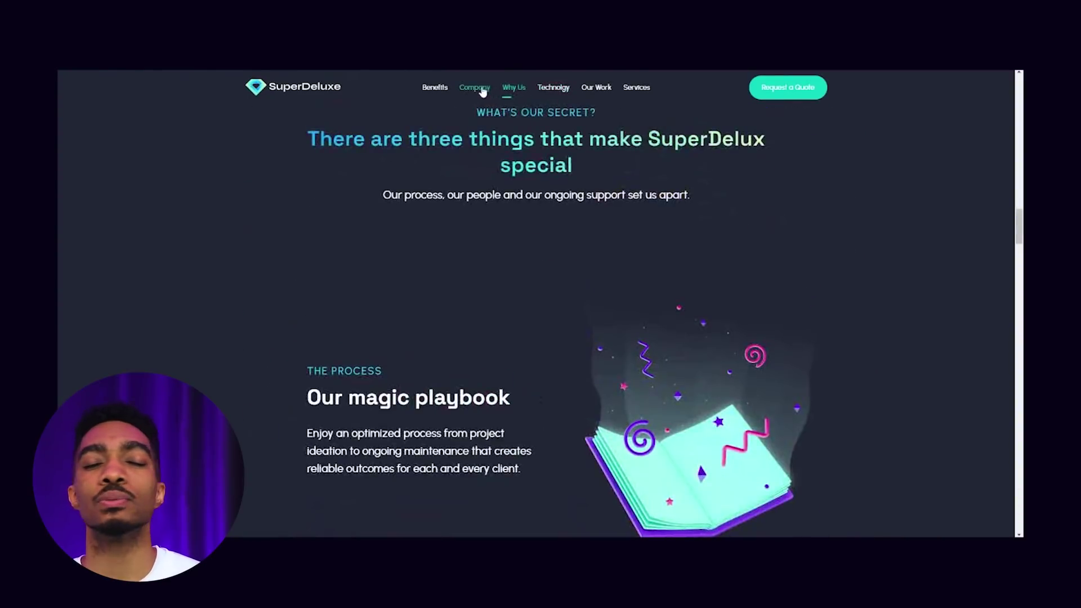
{"action": "left_click", "coordinate": [483, 90]}
{"action": "scroll", "coordinate": [690, 237], "scroll_direction": "up", "scroll_amount": 5}
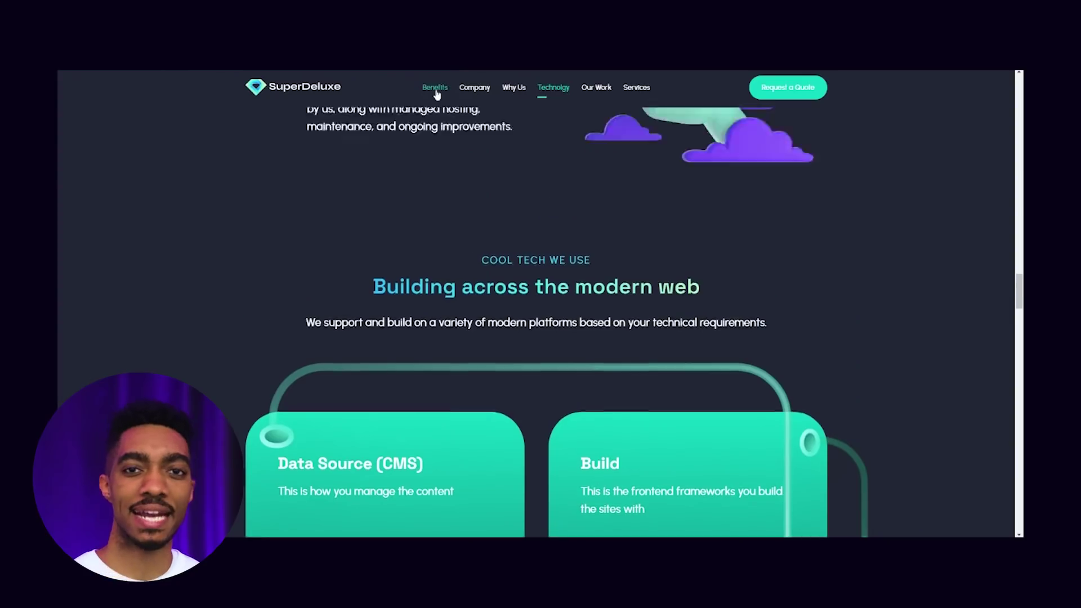
Jump to SuperDeluxe's Benefits section, return to the hero, then jump to the Let's Work Together quote form.
{"action": "left_click", "coordinate": [435, 89]}
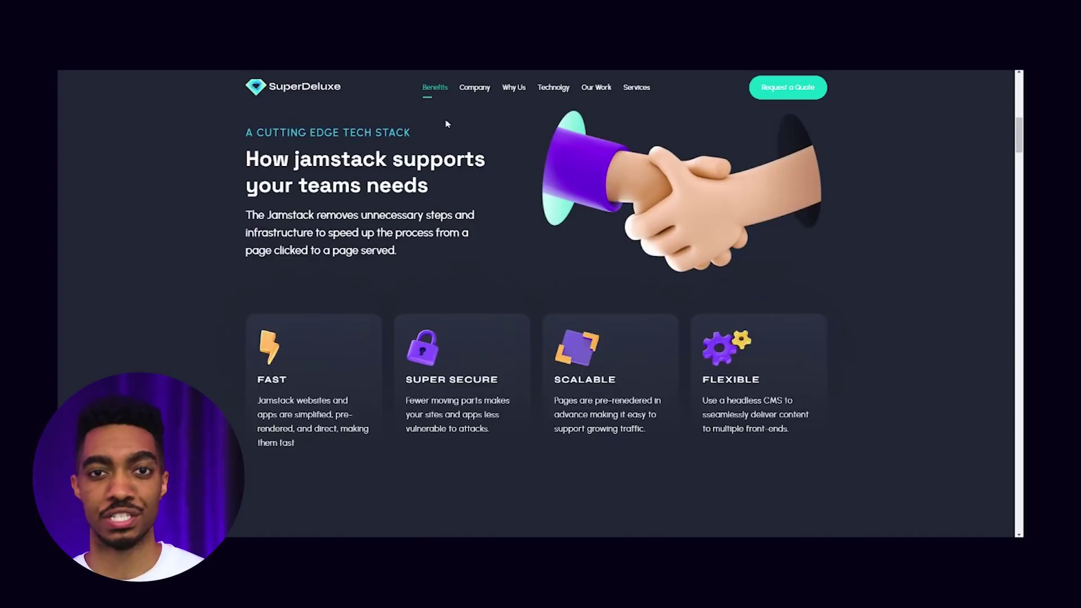
{"action": "scroll", "coordinate": [451, 135], "scroll_direction": "up", "scroll_amount": 3}
{"action": "scroll", "coordinate": [451, 139], "scroll_direction": "up", "scroll_amount": 4}
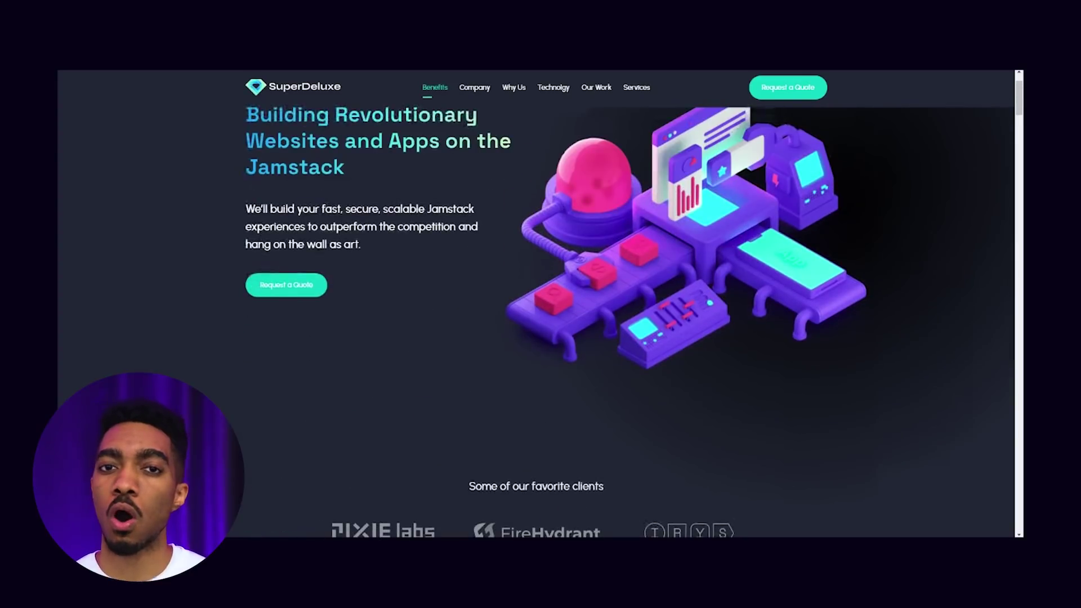
{"action": "left_click", "coordinate": [293, 293]}
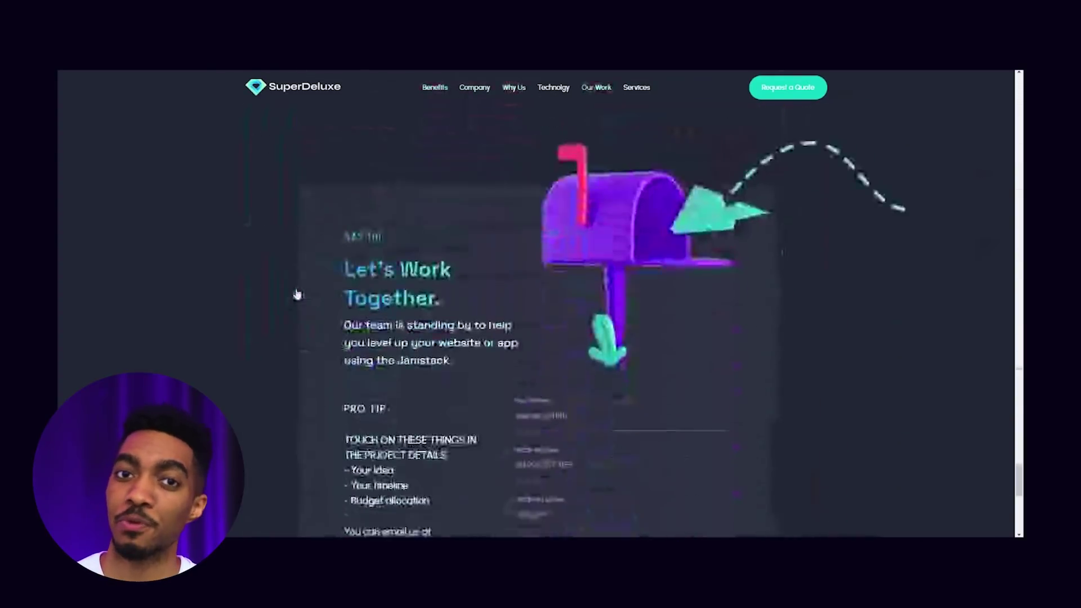
{"action": "scroll", "coordinate": [614, 255], "scroll_direction": "up", "scroll_amount": 5}
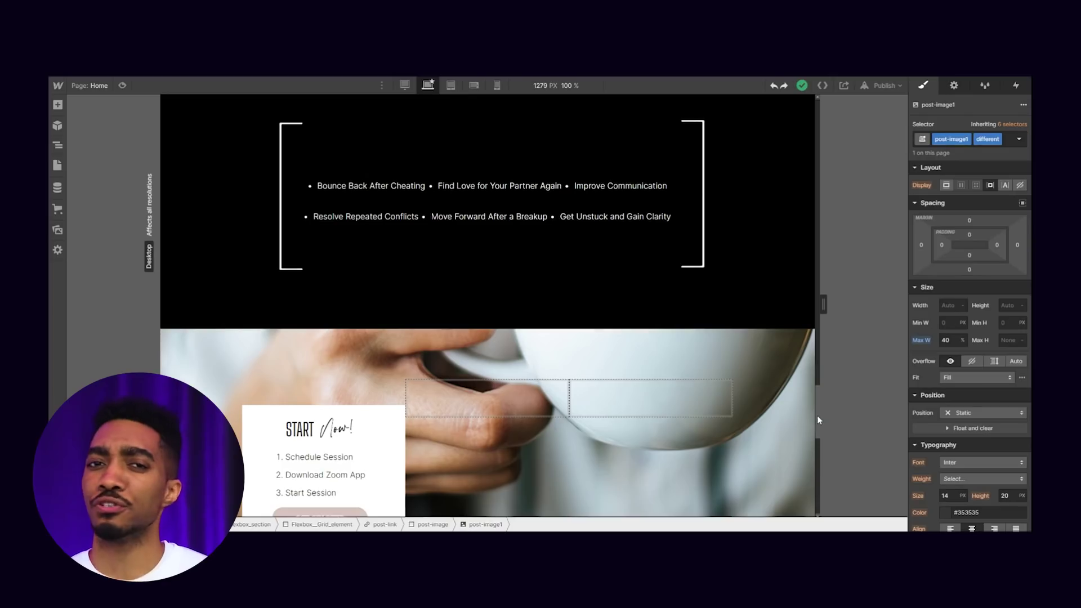
Set the featured post image's Max W to 100% so it fills the card.
{"action": "scroll", "coordinate": [819, 417], "scroll_direction": "up", "scroll_amount": 5}
{"action": "scroll", "coordinate": [821, 397], "scroll_direction": "up", "scroll_amount": 4}
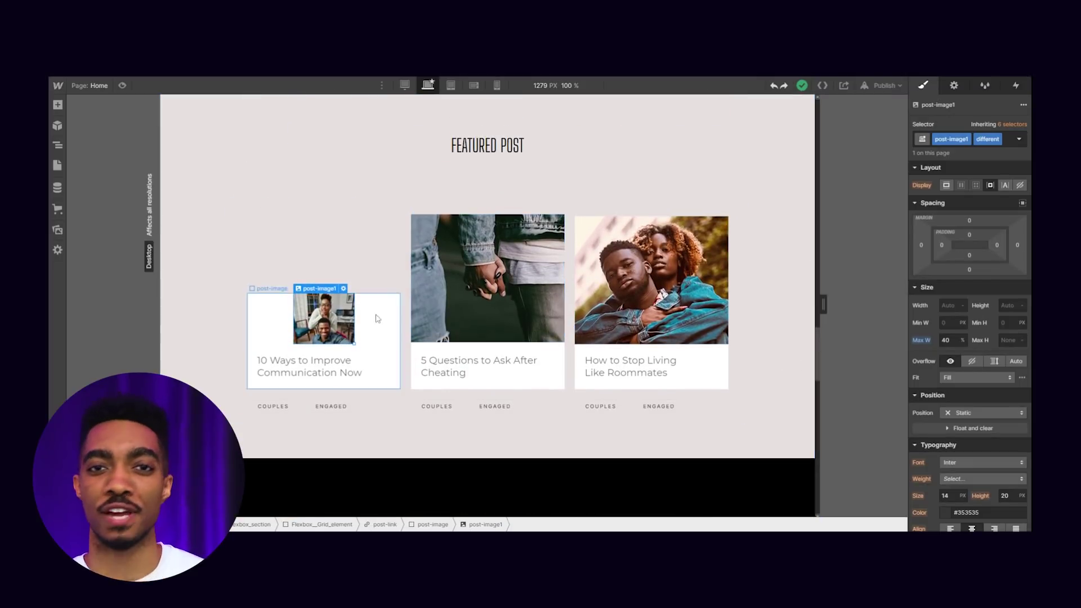
{"action": "left_click", "coordinate": [950, 340]}
{"action": "type", "text": "500"}
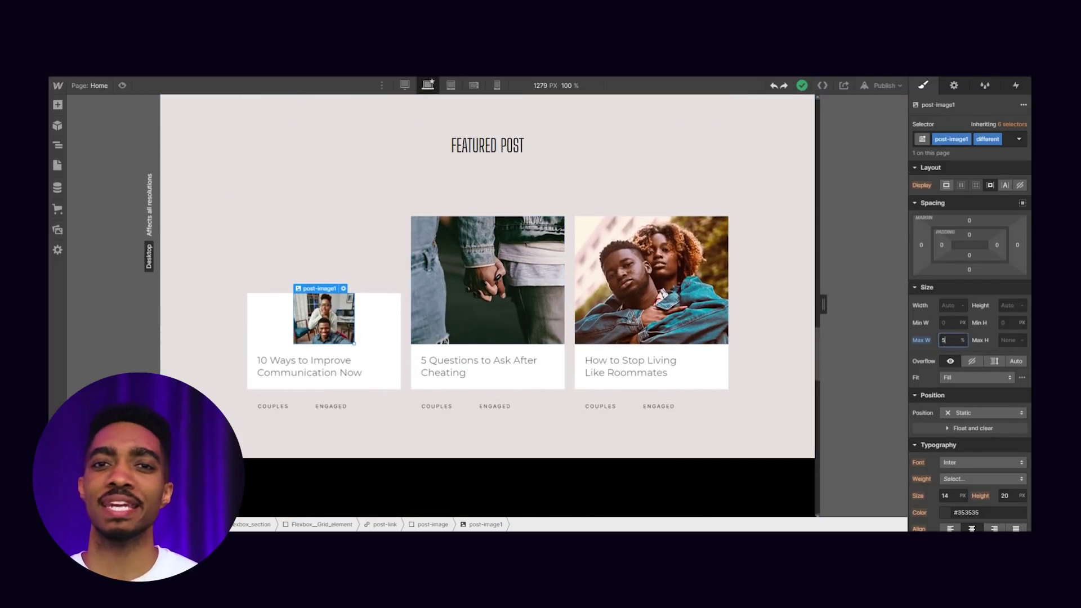
{"action": "type", "text": "px"}
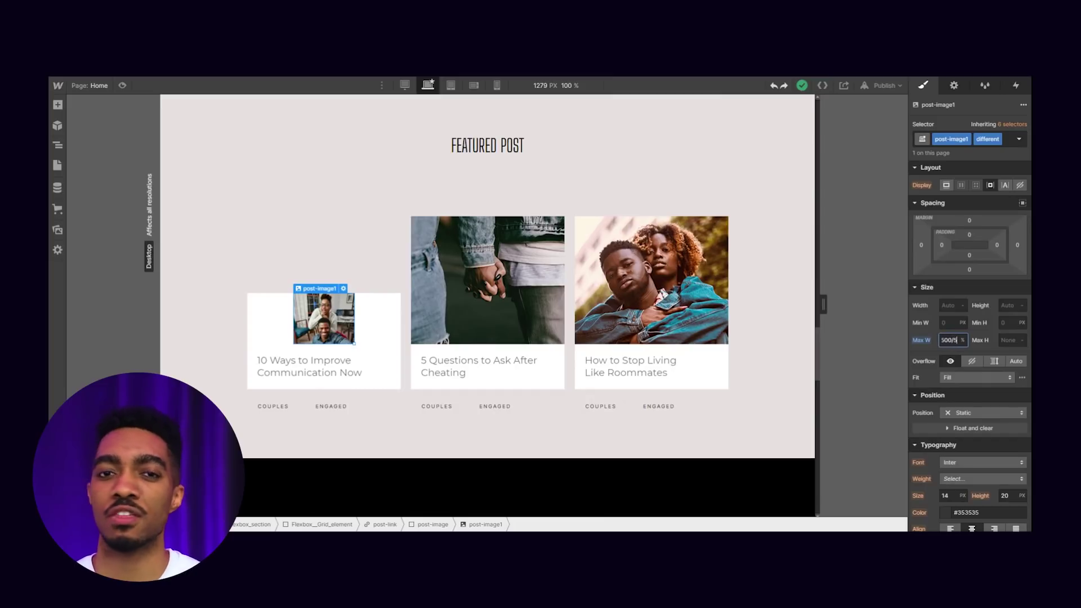
{"action": "key", "text": "ctrl+a"}
{"action": "type", "text": "100"}
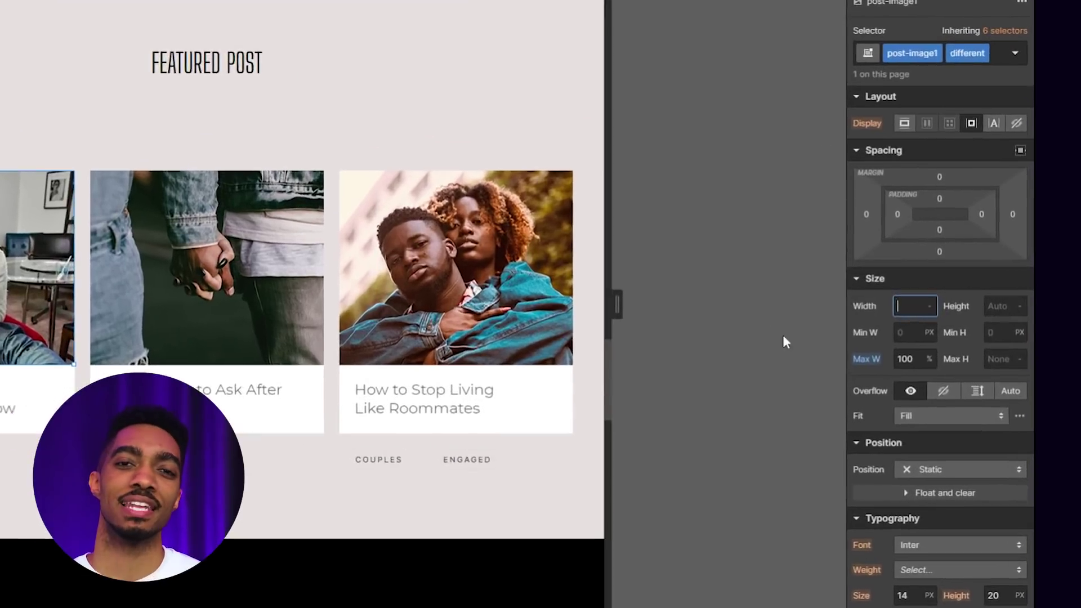
Enter 230/3 as the image width, then replace it with 100/7 (14.28 px).
{"action": "type", "text": "230"}
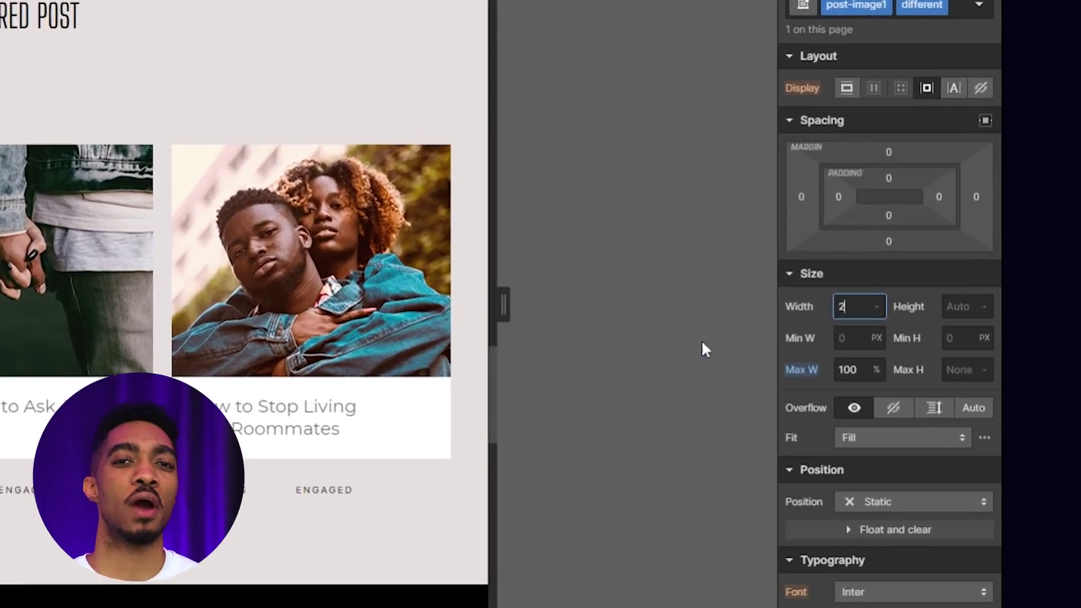
{"action": "type", "text": "/3"}
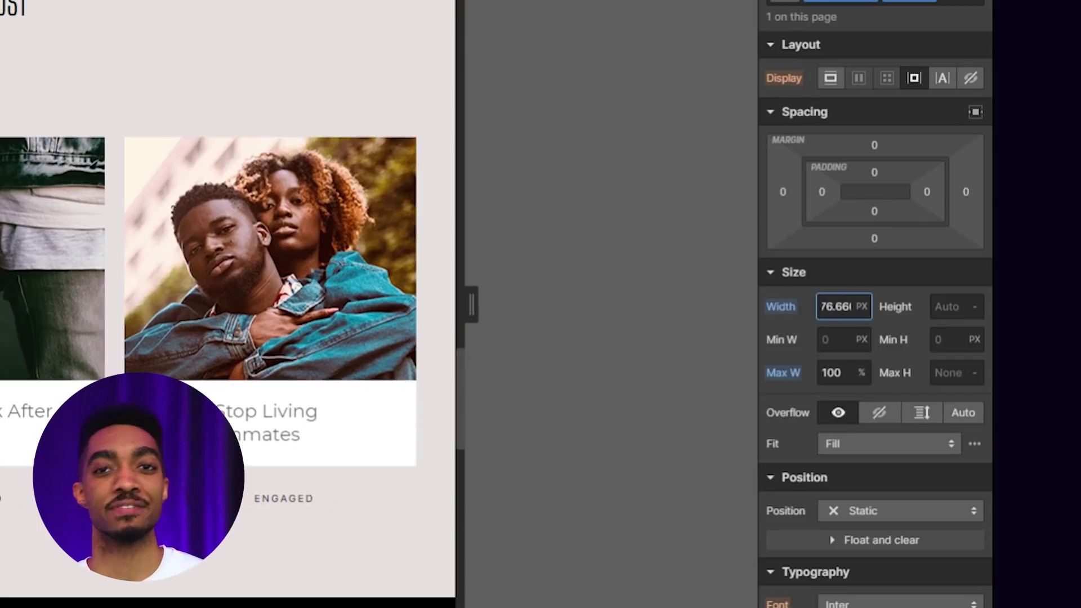
{"action": "key", "text": "ctrl+a"}
{"action": "type", "text": "100/7"}
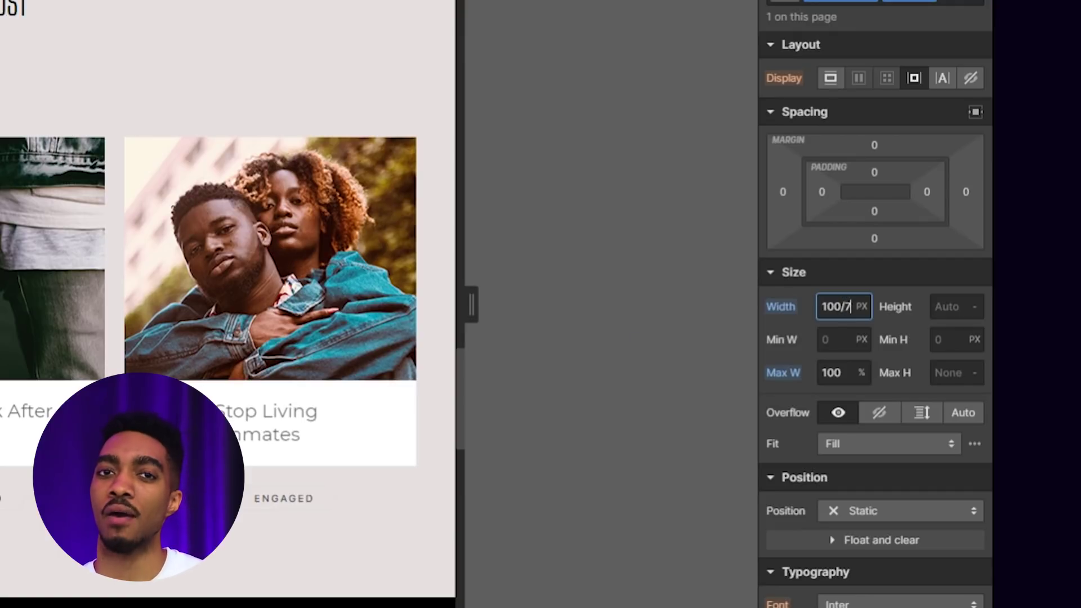
{"action": "key", "text": "Return"}
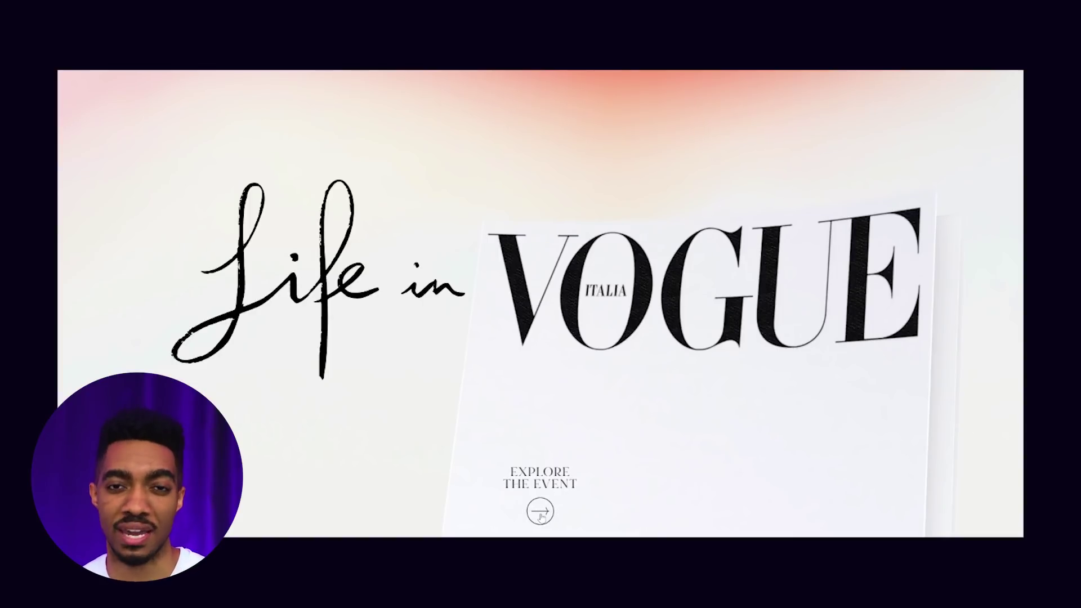
Enter the Life in Vogue event and turn to its next illustrated page.
{"action": "left_click", "coordinate": [540, 513]}
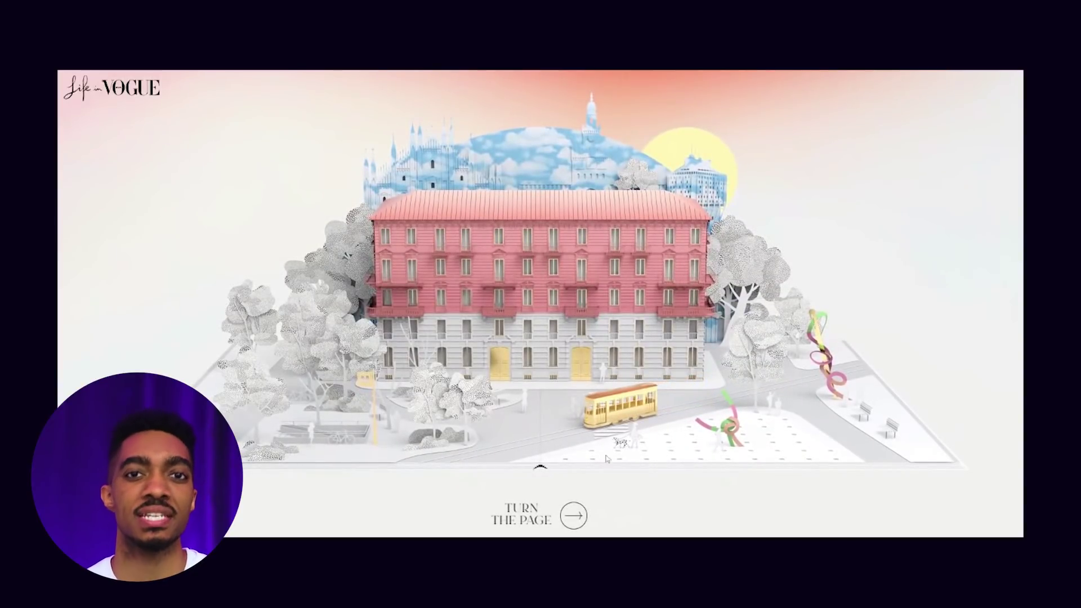
{"action": "left_click", "coordinate": [580, 517]}
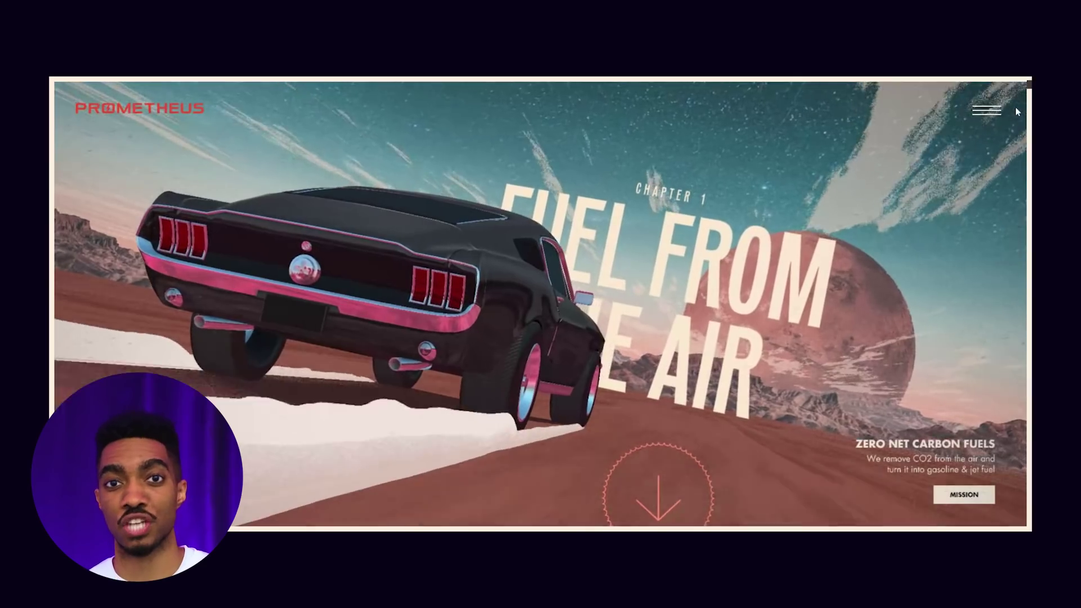
Scroll the Prometheus story from Fuel From the Air through the battery farm to the fuel-plant scene.
{"action": "scroll", "coordinate": [1015, 107], "scroll_direction": "down", "scroll_amount": 3}
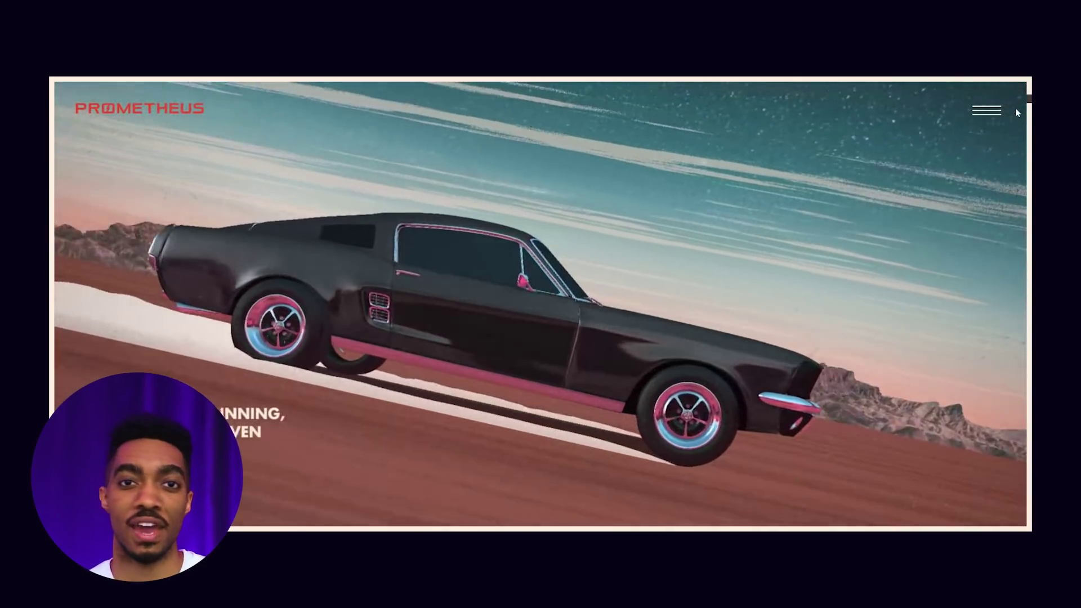
{"action": "scroll", "coordinate": [1015, 108], "scroll_direction": "down", "scroll_amount": 2}
{"action": "scroll", "coordinate": [1016, 108], "scroll_direction": "down", "scroll_amount": 2}
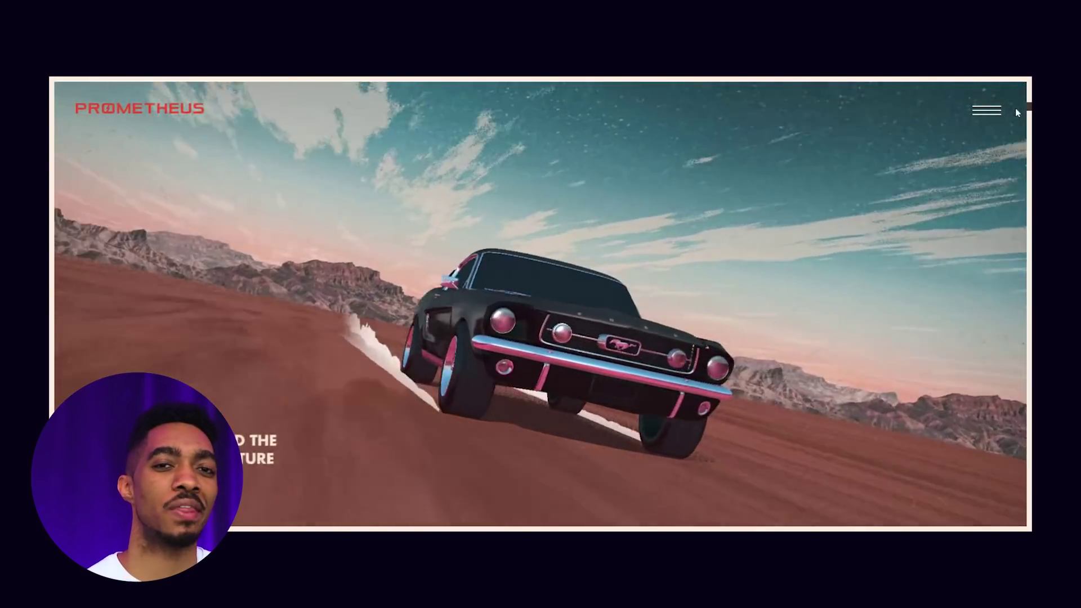
{"action": "scroll", "coordinate": [1015, 108], "scroll_direction": "down", "scroll_amount": 2}
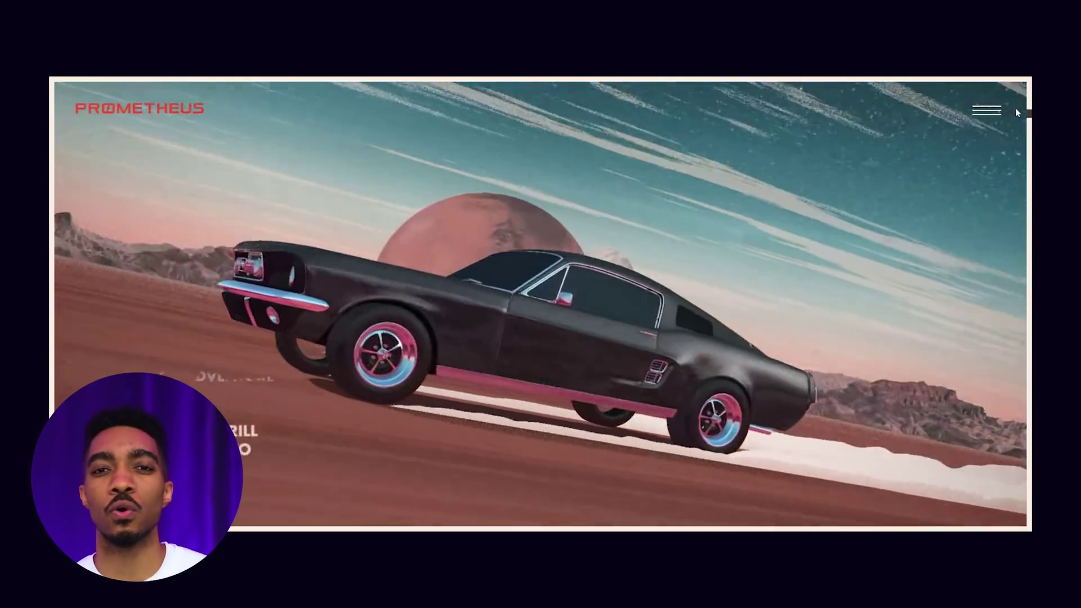
{"action": "scroll", "coordinate": [1016, 113], "scroll_direction": "down", "scroll_amount": 3}
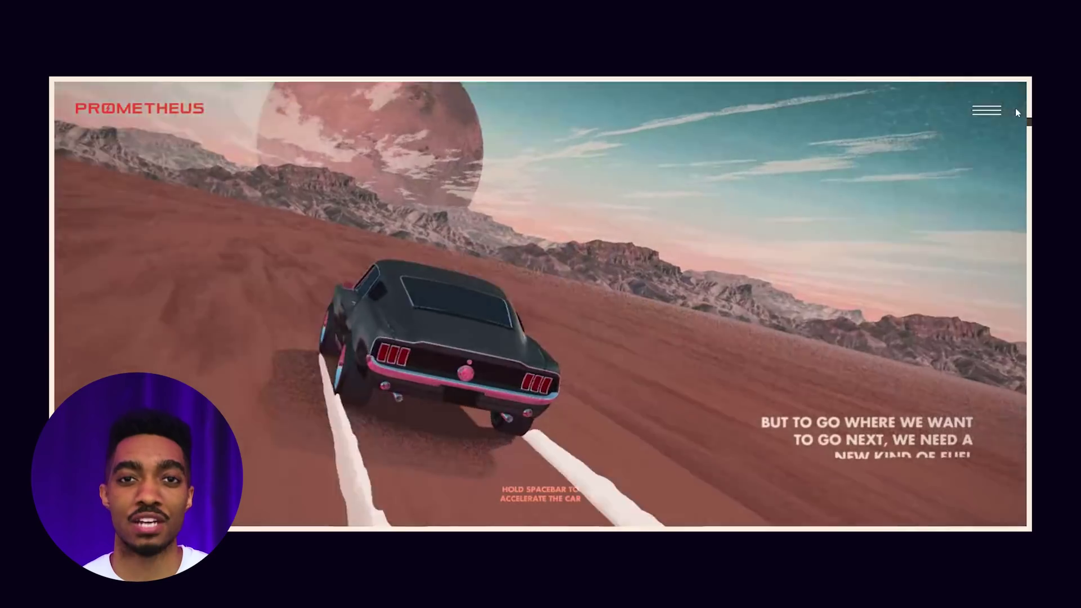
{"action": "scroll", "coordinate": [1016, 113], "scroll_direction": "down", "scroll_amount": 3}
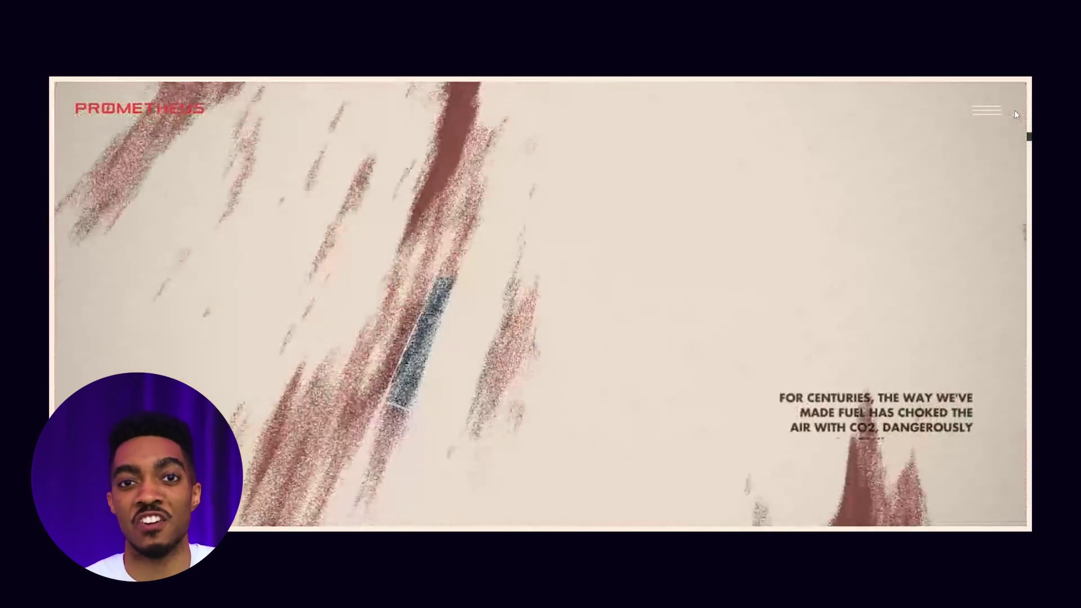
{"action": "scroll", "coordinate": [1016, 115], "scroll_direction": "down", "scroll_amount": 3}
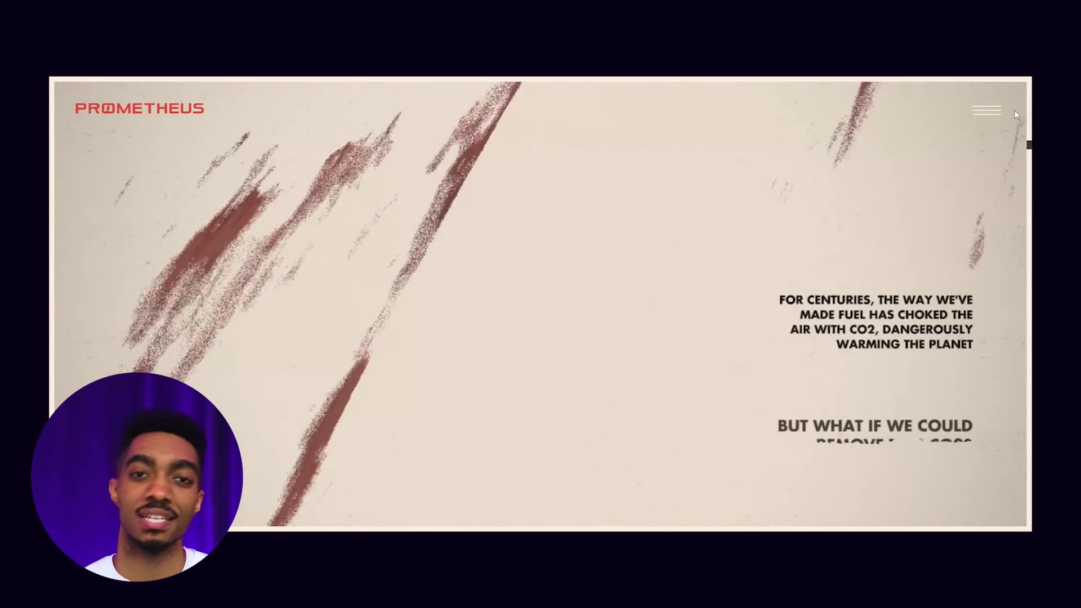
{"action": "scroll", "coordinate": [1016, 115], "scroll_direction": "down", "scroll_amount": 3}
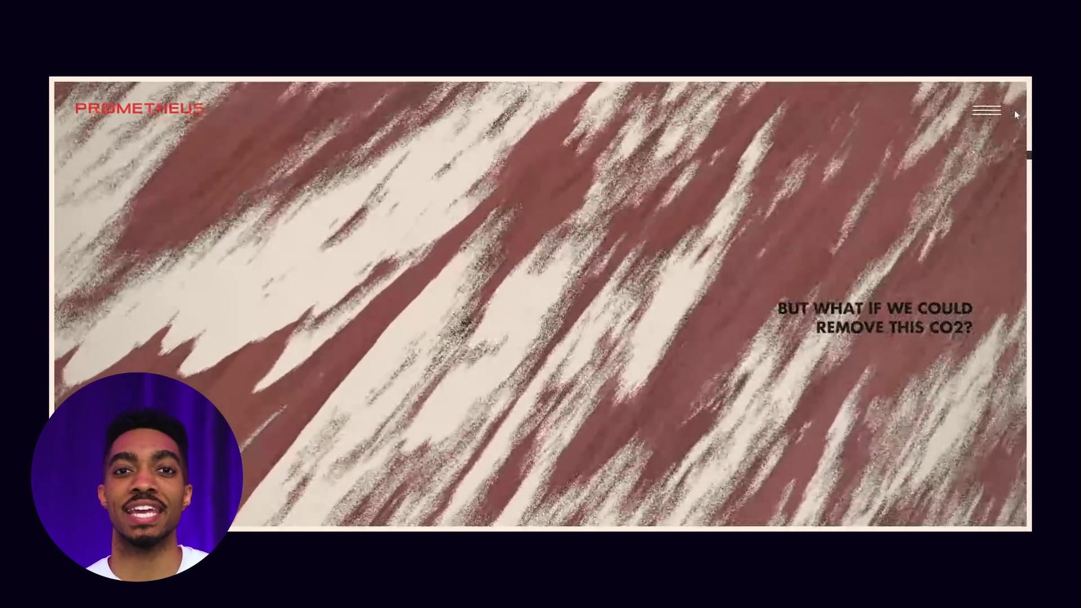
{"action": "scroll", "coordinate": [1017, 114], "scroll_direction": "down", "scroll_amount": 3}
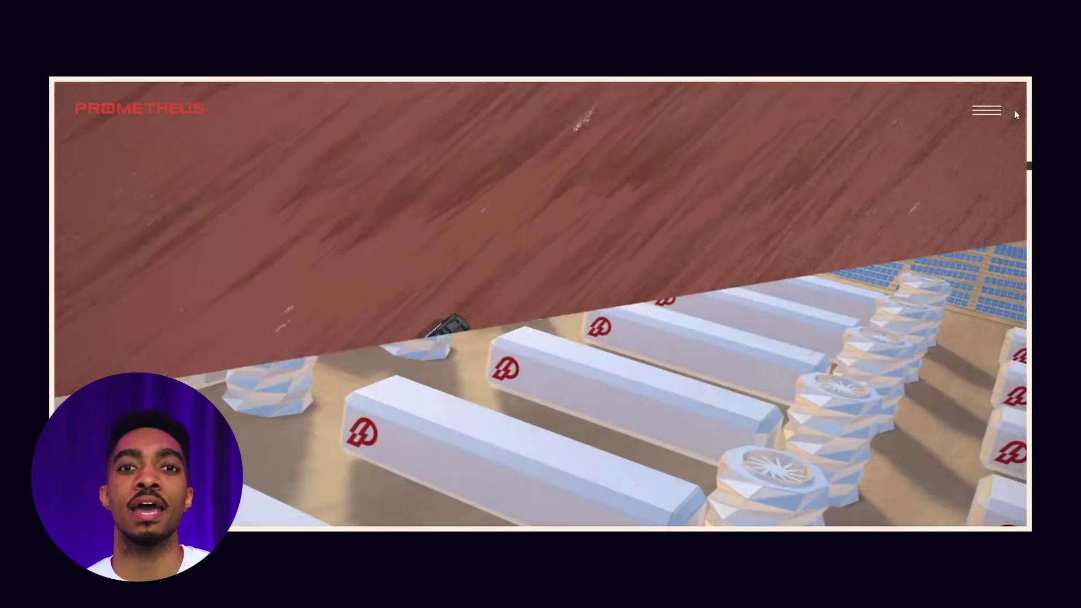
{"action": "scroll", "coordinate": [1017, 114], "scroll_direction": "down", "scroll_amount": 3}
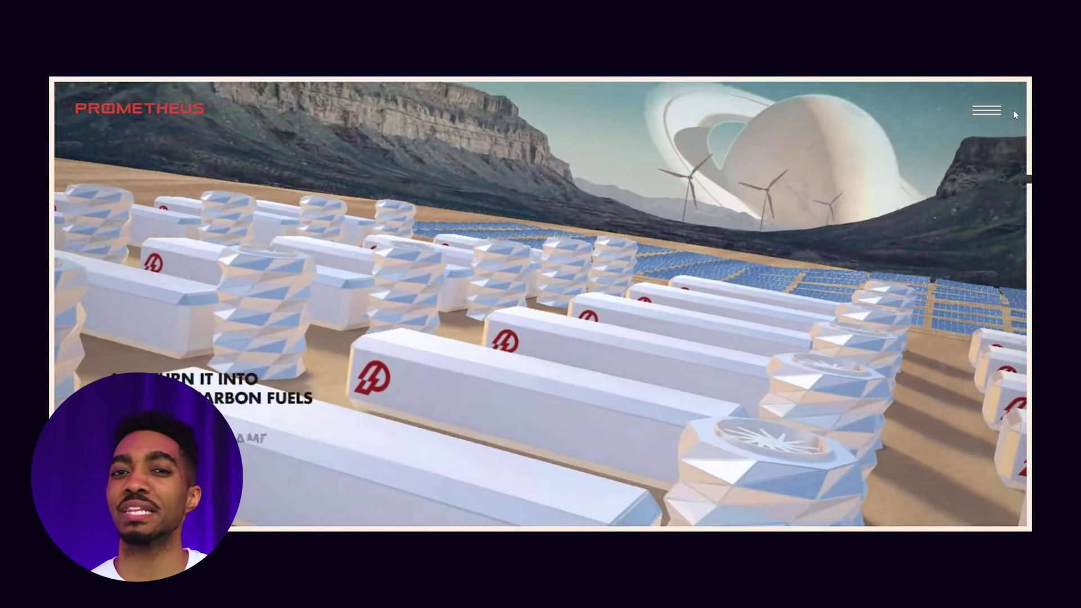
{"action": "scroll", "coordinate": [1015, 113], "scroll_direction": "down", "scroll_amount": 3}
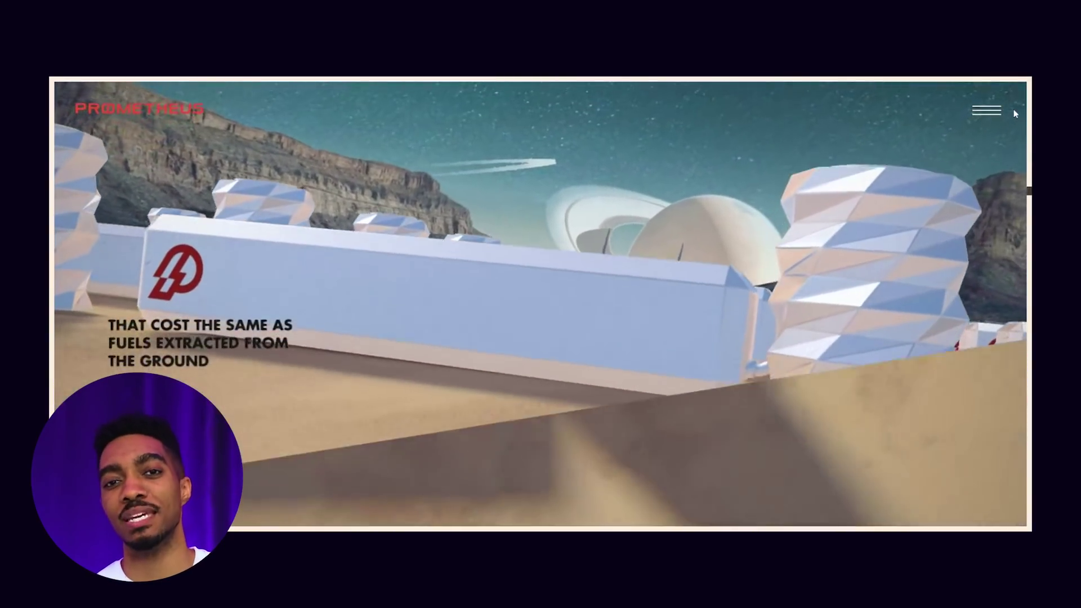